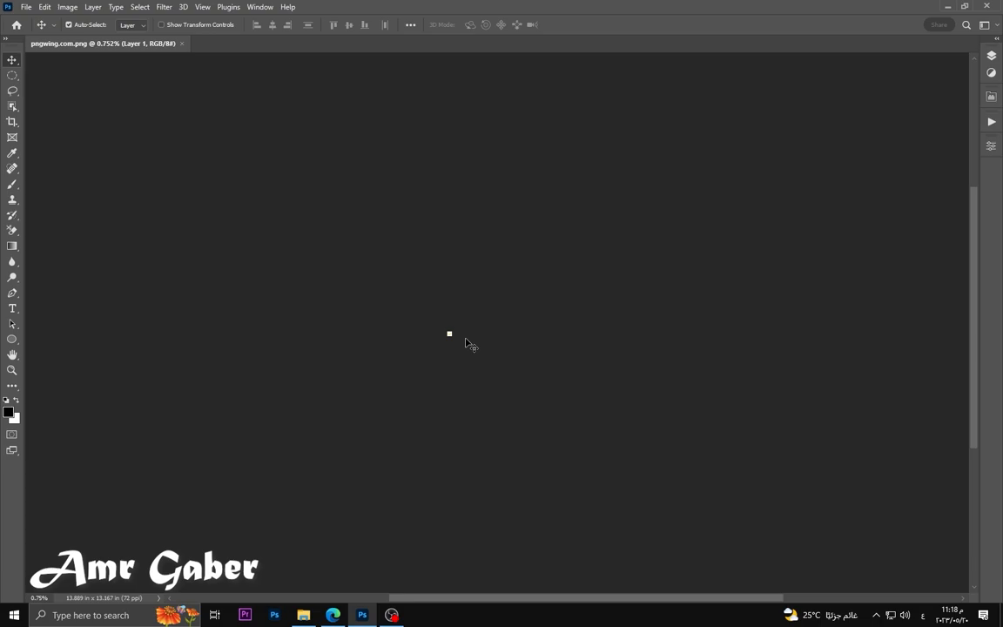
Step: Create a new 2000 x 2000 pixel RGB document with a white background and a resolution of 150 pixels/inch
key("ctrl+n")
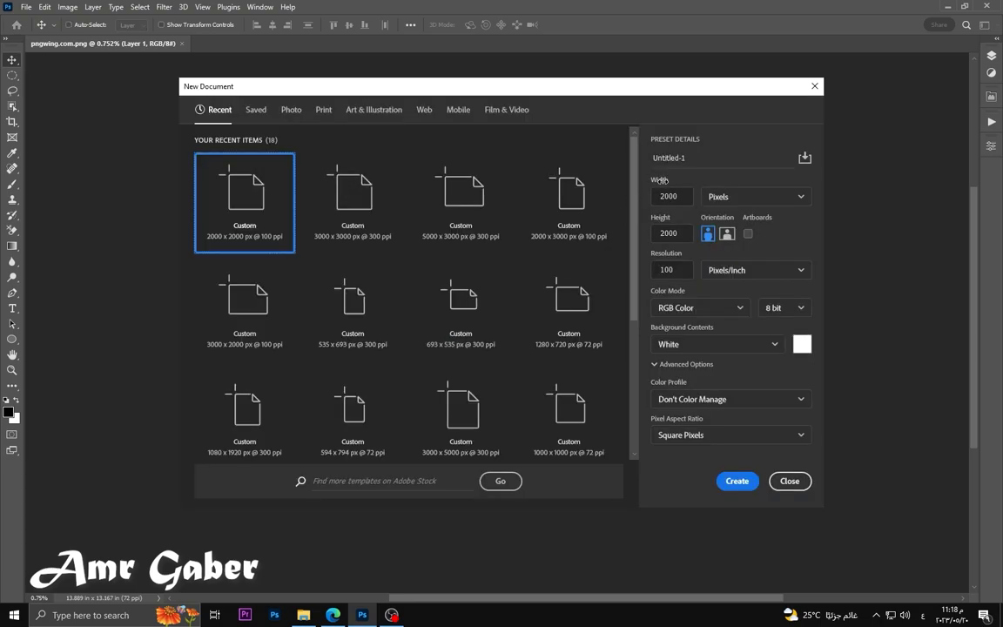
left_click(655, 197)
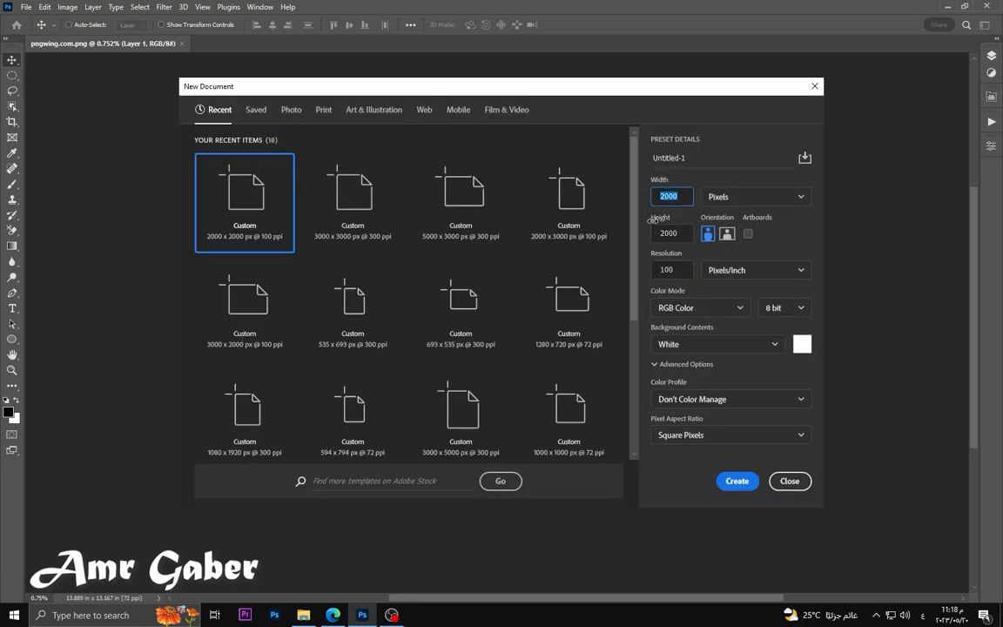
key("Tab")
key("Tab")
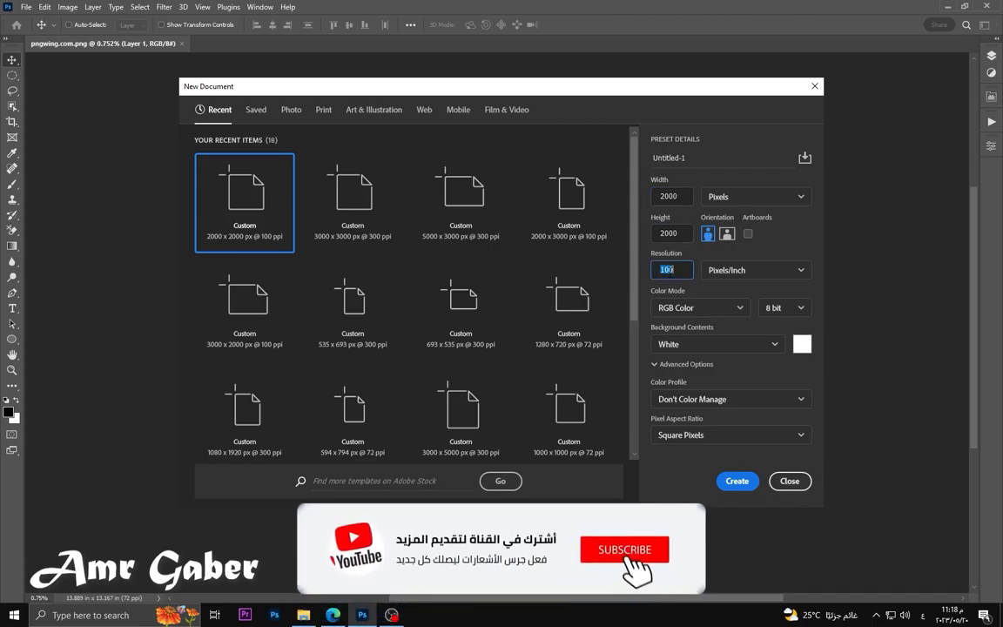
type("150")
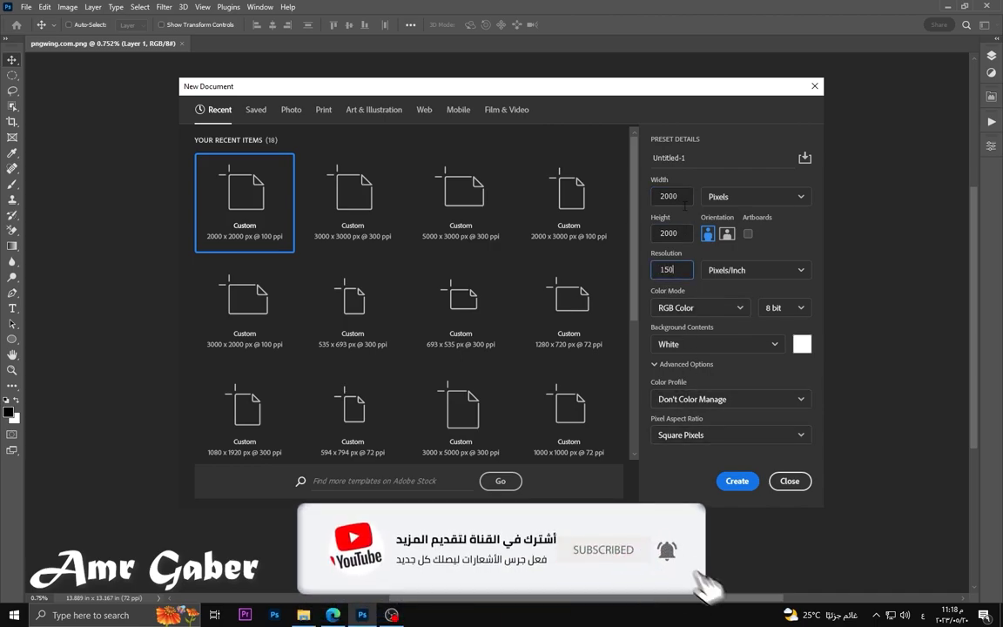
left_click(737, 481)
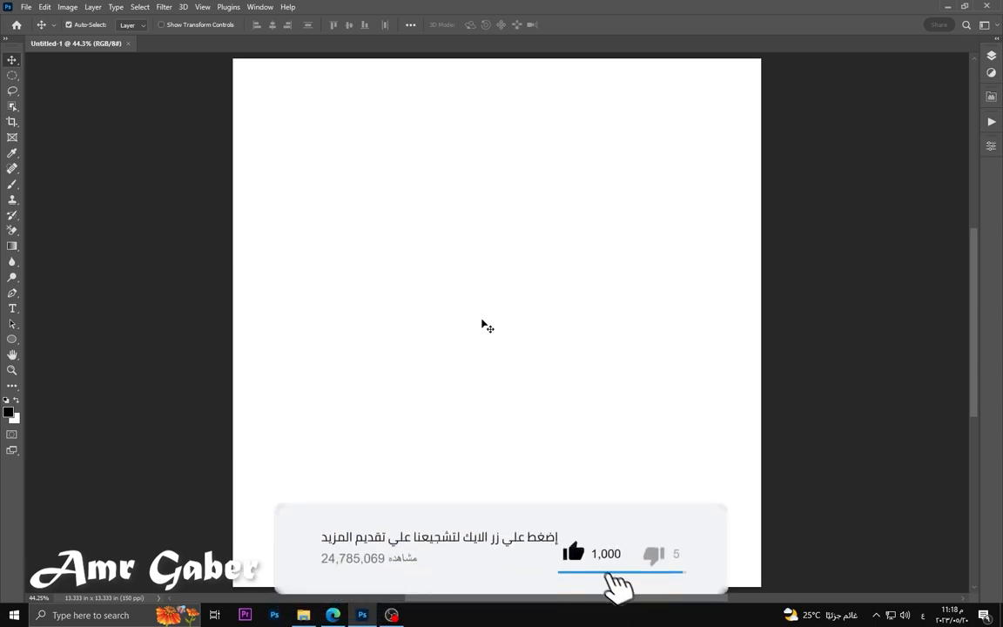
Step: Open orange.png and bring the peeled orange into the center of the blank document
left_click(26, 7)
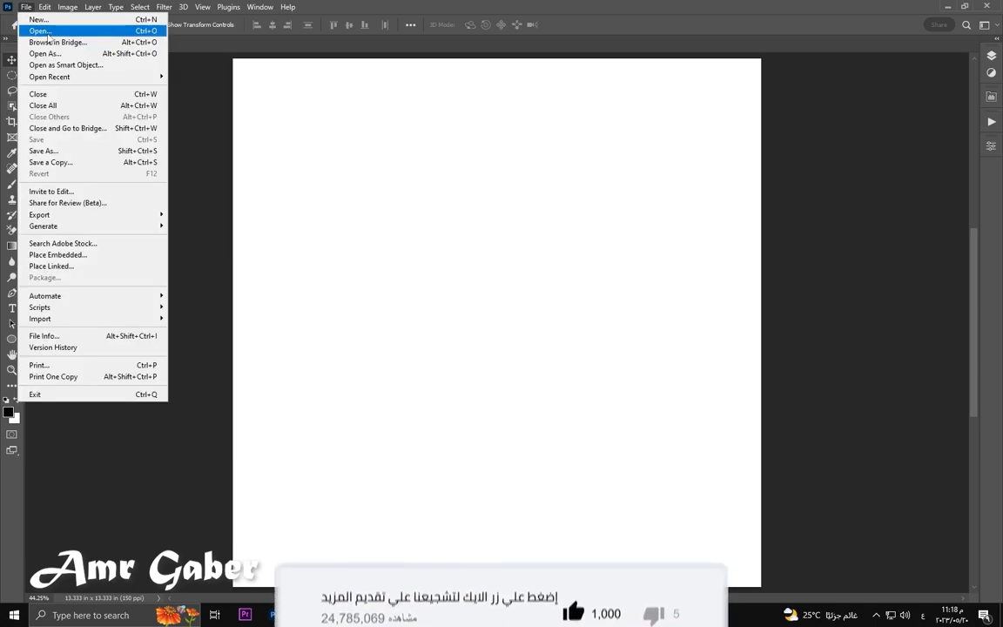
left_click(43, 31)
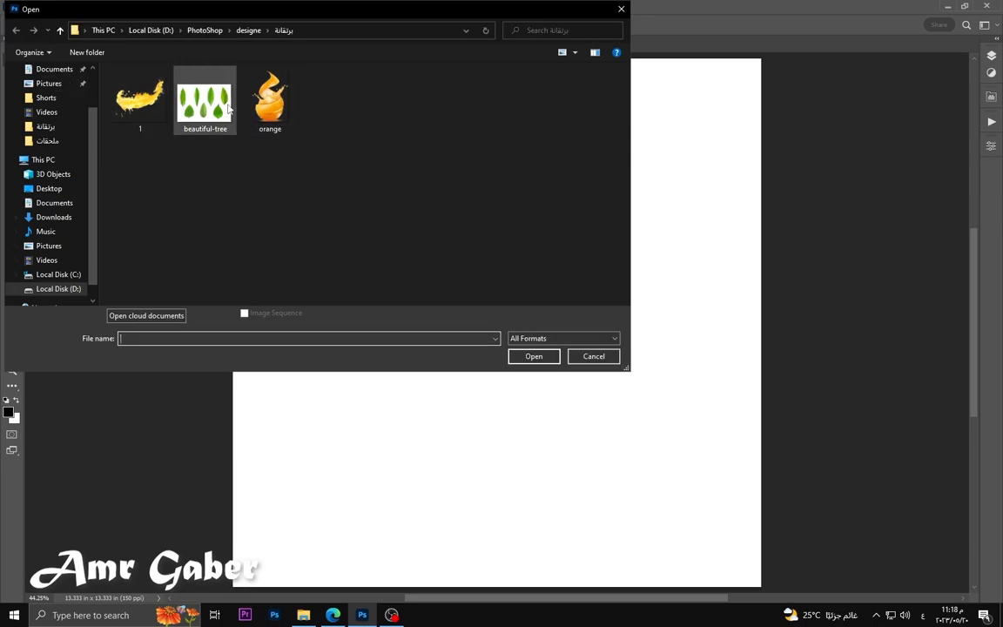
double_click(266, 100)
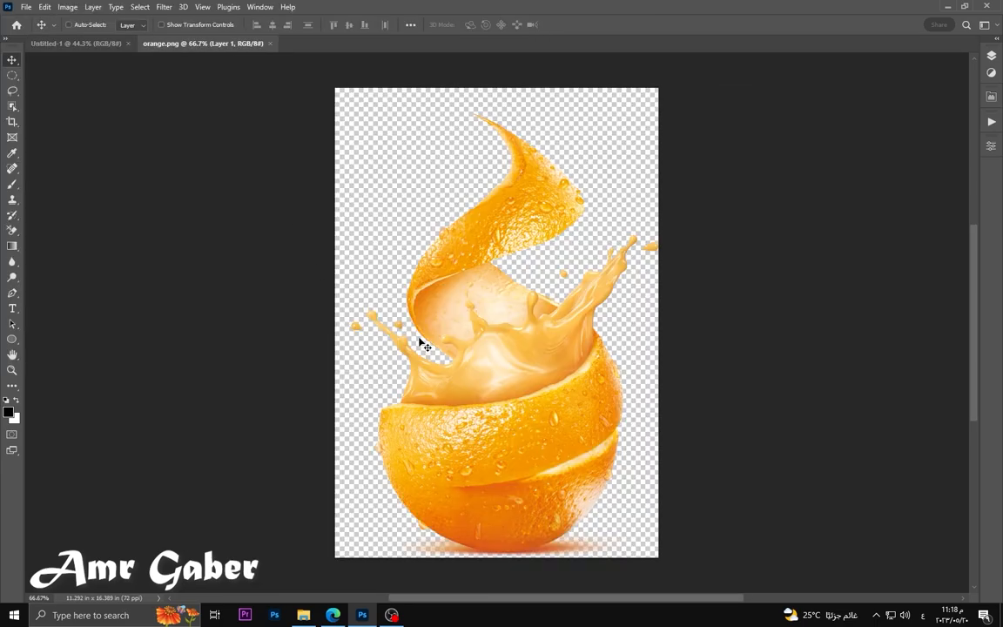
mouse_move(489, 383)
left_mouse_down()
mouse_move(457, 332)
mouse_move(466, 326)
mouse_move(150, 94)
mouse_move(105, 43)
mouse_move(430, 212)
mouse_move(497, 291)
mouse_move(506, 286)
mouse_move(487, 376)
mouse_move(497, 366)
left_mouse_up()
Step: Scale the peeled orange down slightly, keeping it centered on the canvas
key("ctrl+t")
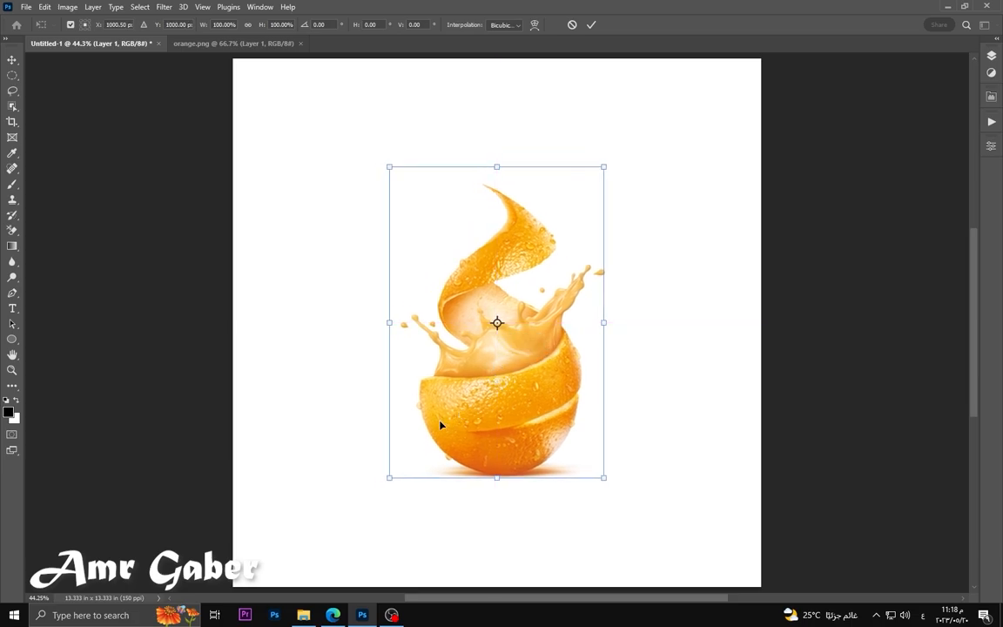
left_click_drag(389, 167, 394, 184)
left_click_drag(470, 396, 472, 394)
key("Return")
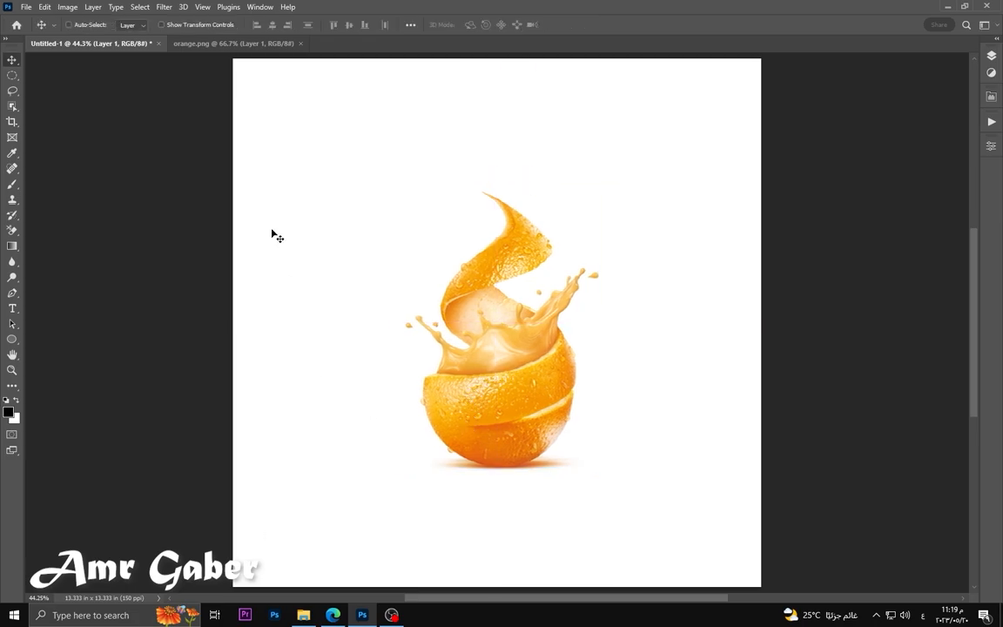
Step: Add a Gradient Fill layer above Background and set its starting color stop to orange f6a000 sampled from the peel
left_click(991, 55)
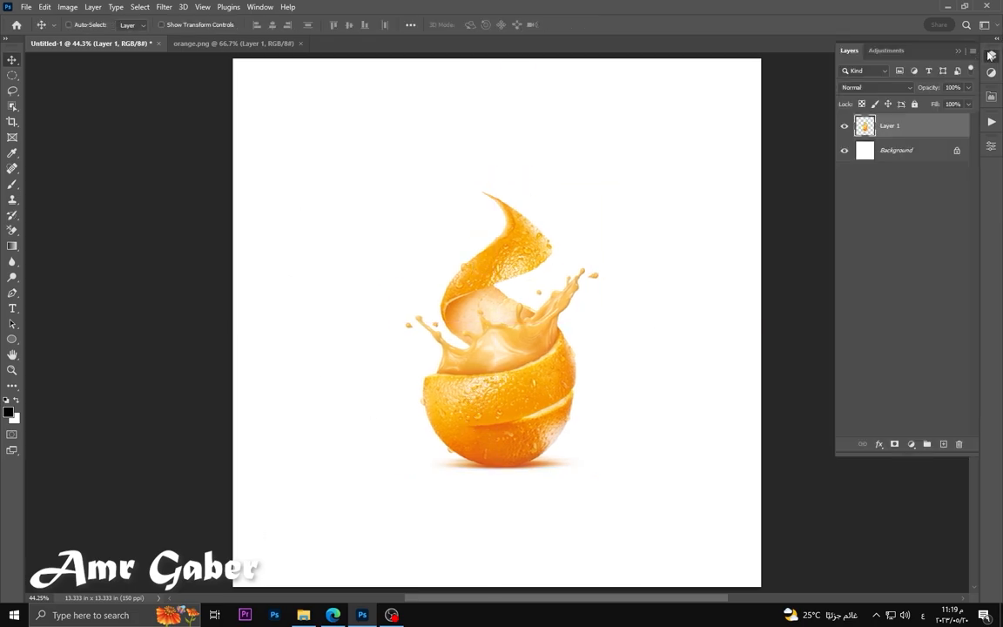
left_click(901, 152)
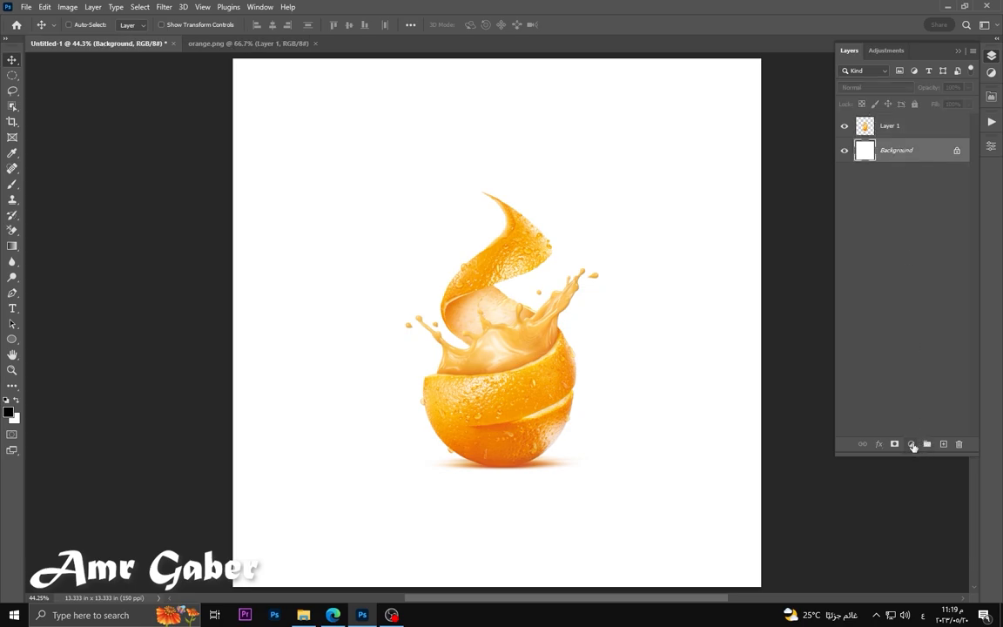
left_click(912, 446)
left_click(939, 244)
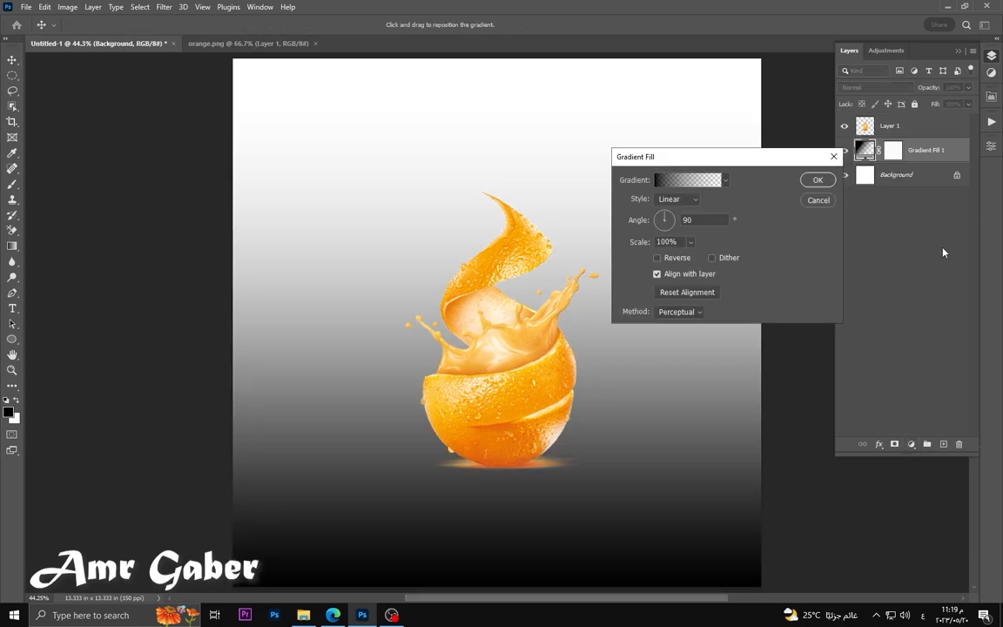
left_click(696, 183)
double_click(684, 250)
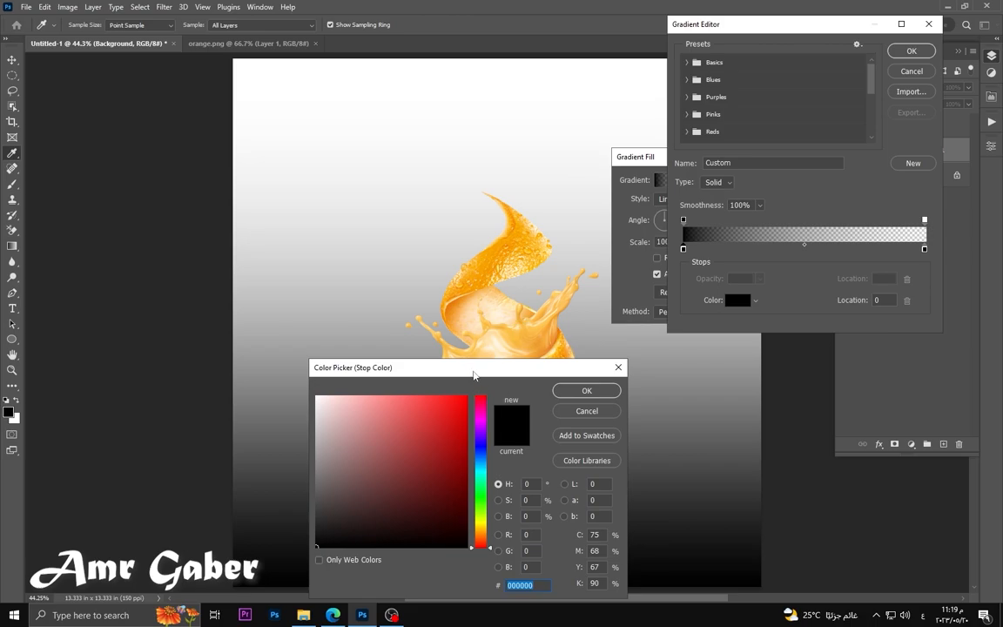
left_click(505, 238)
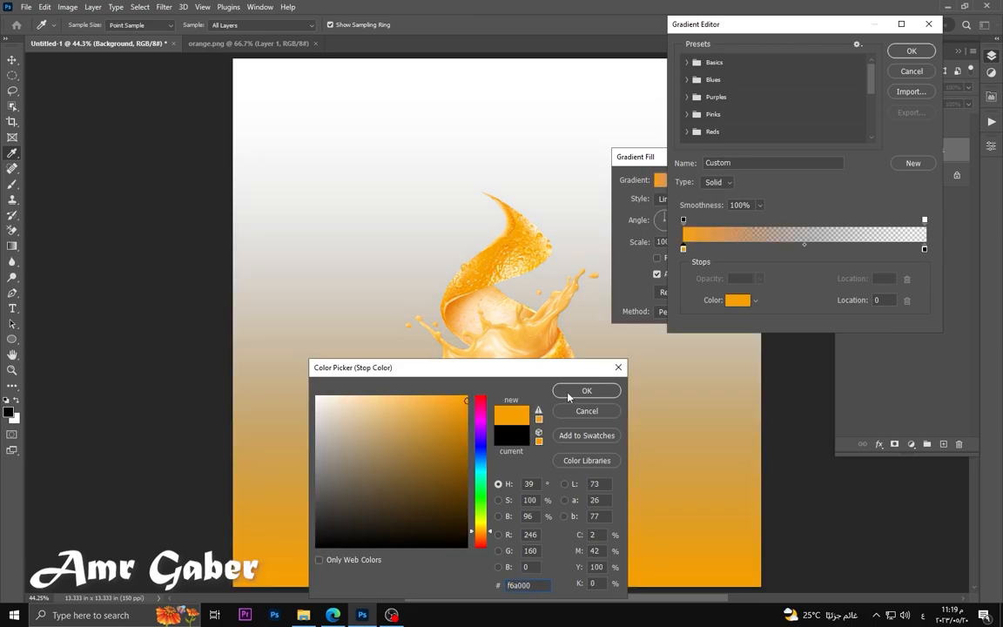
left_click(585, 391)
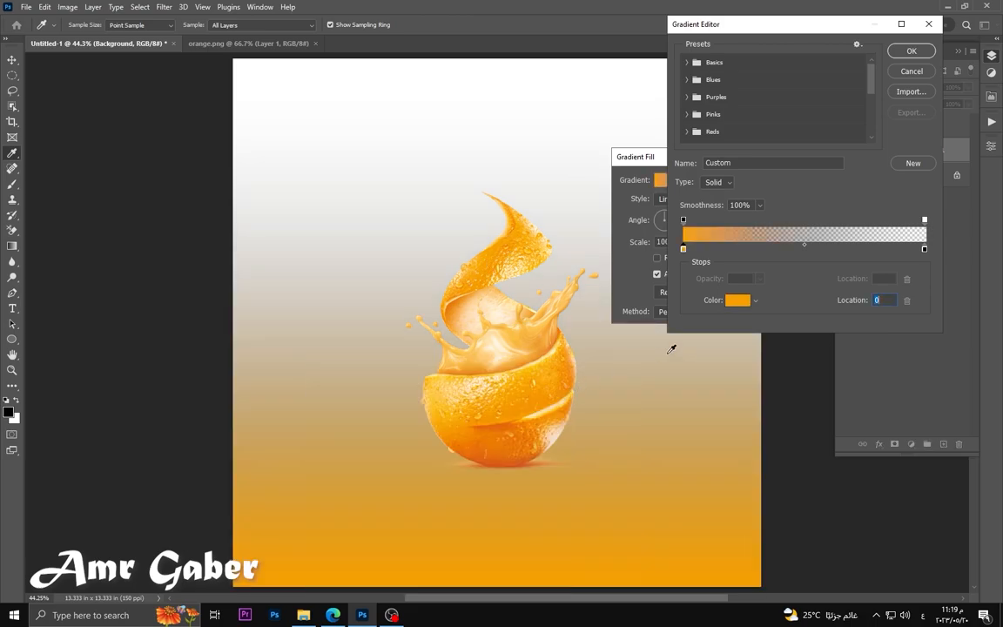
Step: Set the gradient's end color stop to a pale cream tint of the orange and accept the edited gradient
double_click(925, 251)
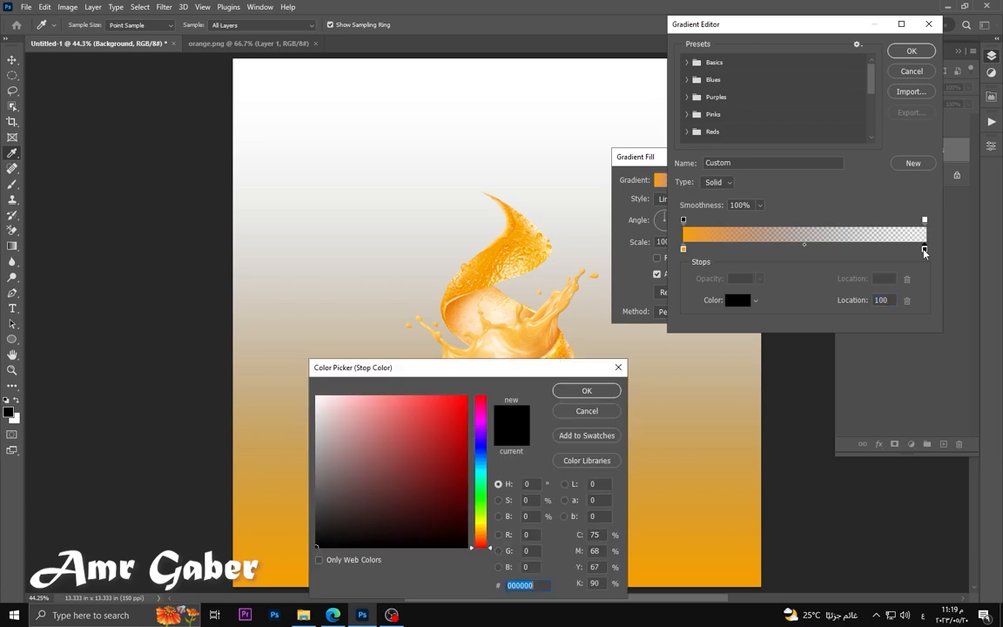
left_click(493, 342)
left_click(341, 397)
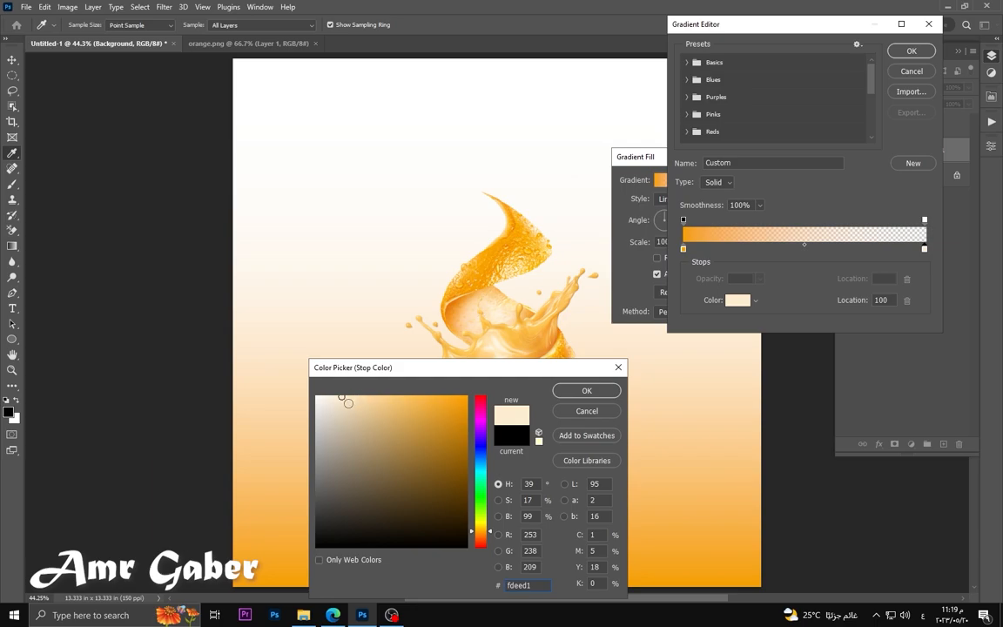
left_click(348, 404)
left_click(558, 391)
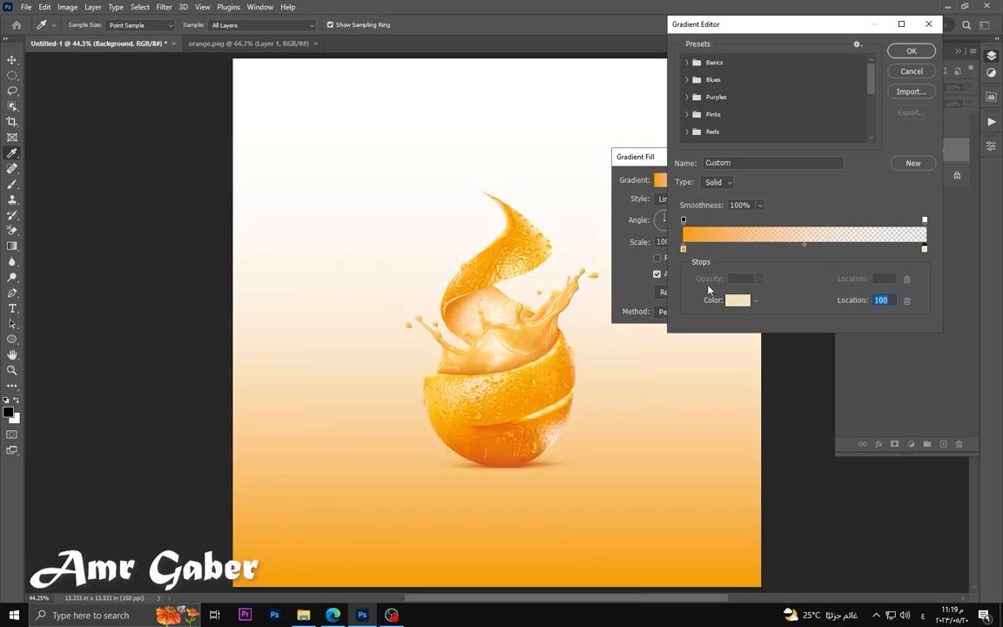
left_click(909, 52)
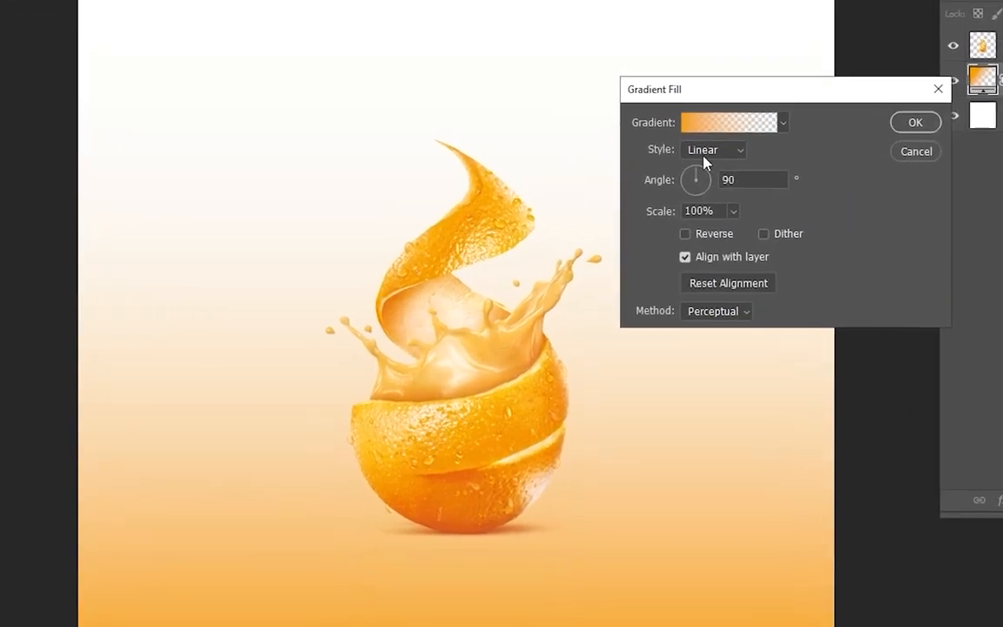
Step: Change the gradient fill's style to Radial and reverse it so the orange surrounds the light center
left_click(706, 152)
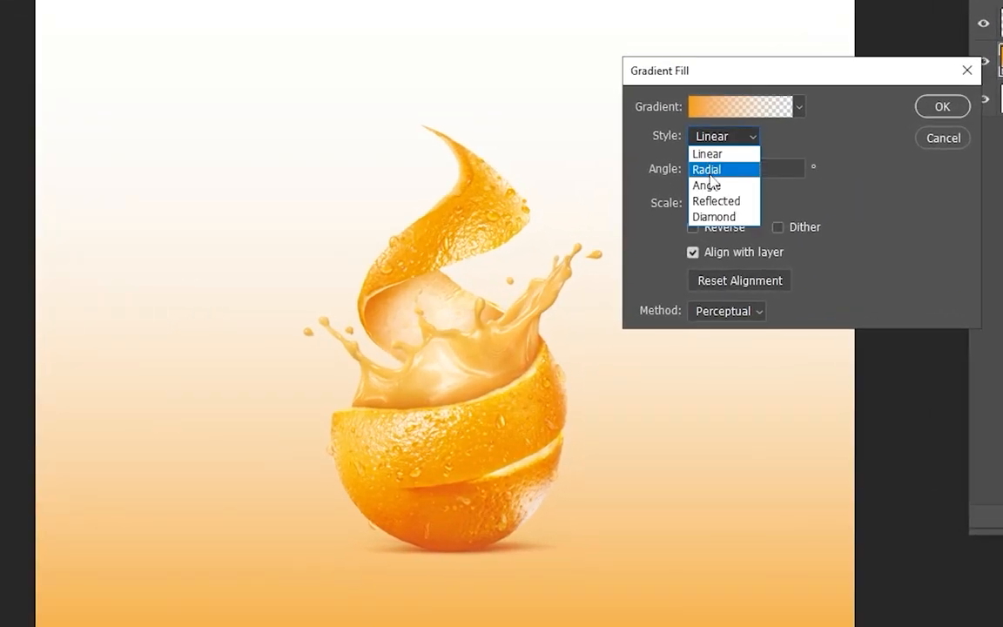
left_click(709, 174)
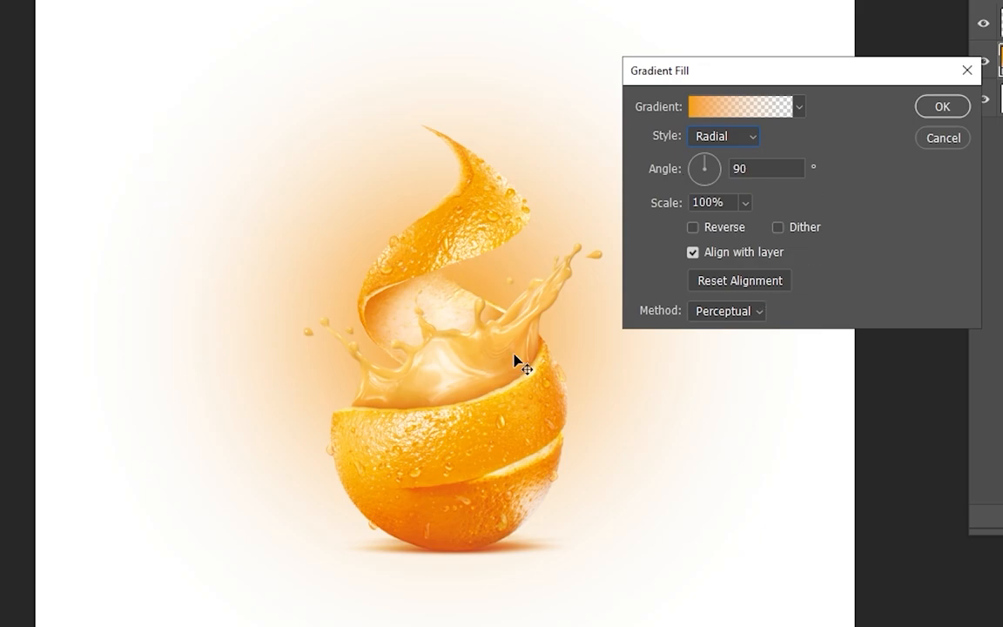
left_click(694, 227)
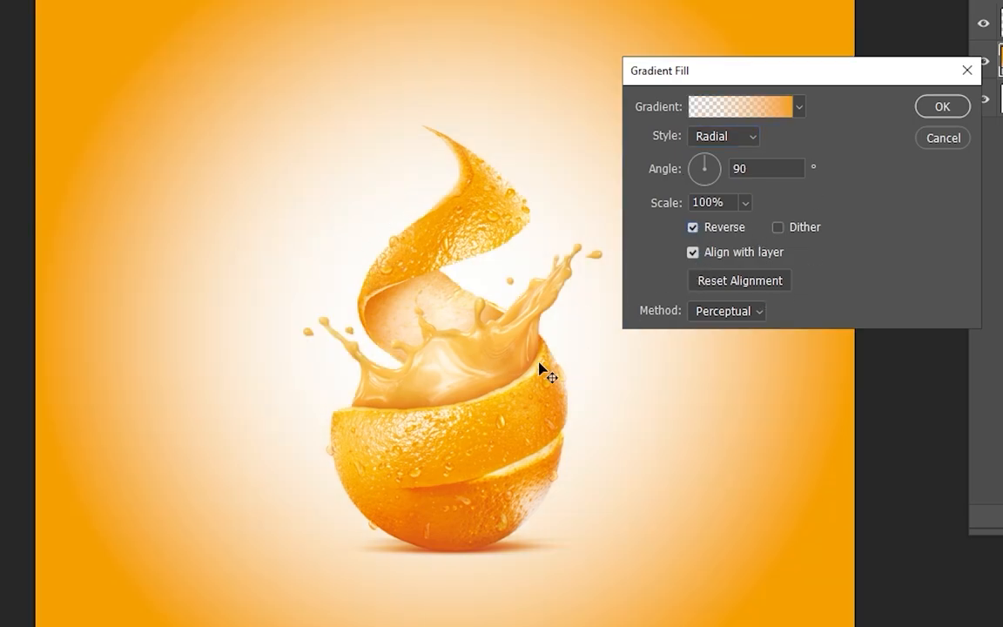
Step: Shift the gradient's color midpoint close to the cream end and its opacity midpoint to 95%, and apply the fill
left_click(720, 108)
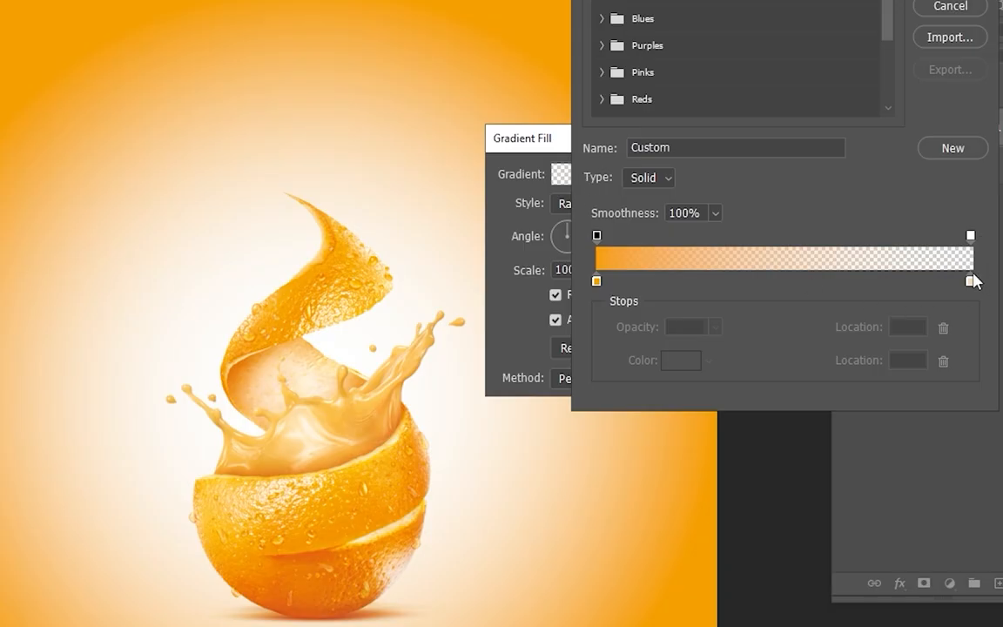
left_click(971, 282)
left_click_drag(786, 278, 955, 279)
left_click(971, 235)
left_click_drag(786, 245, 952, 236)
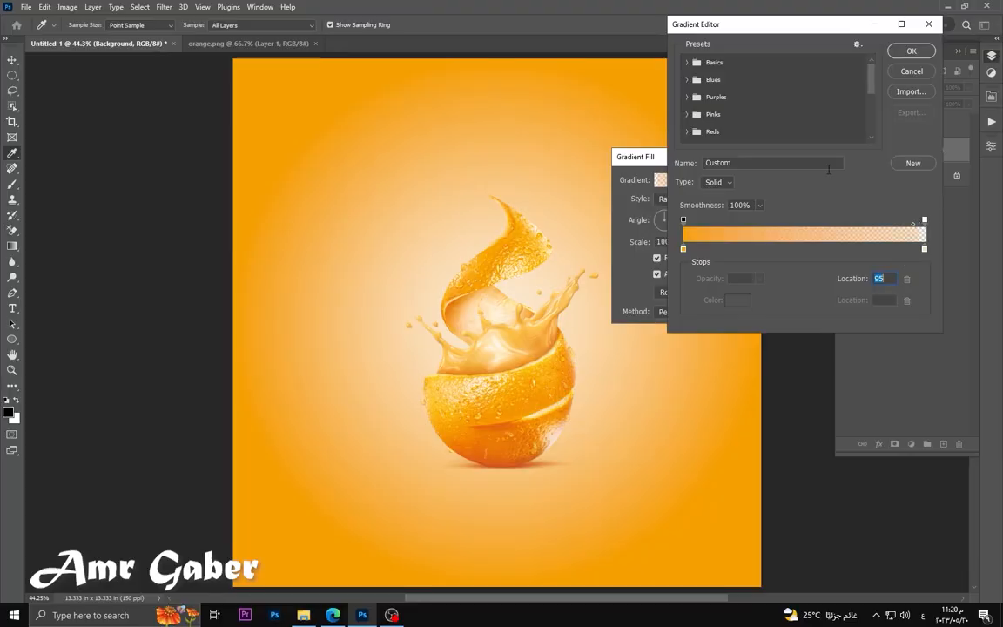
left_click(910, 51)
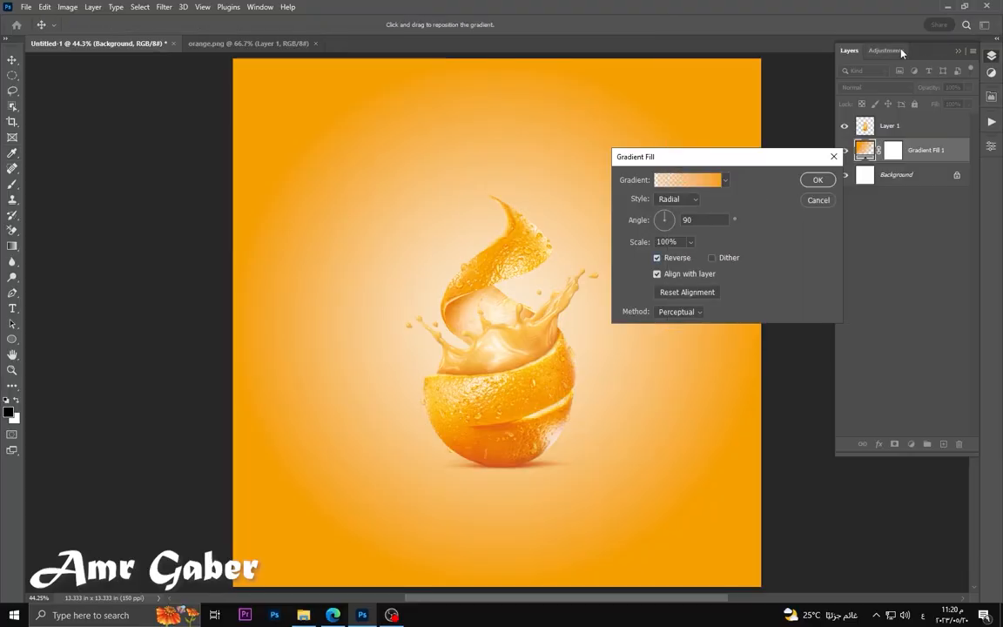
left_click(817, 181)
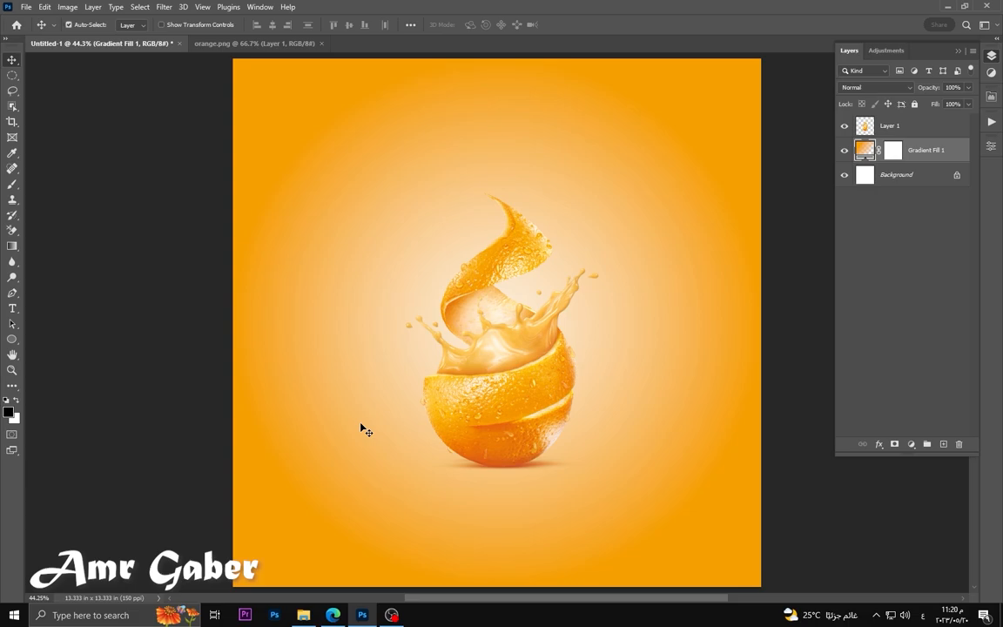
Step: Open 1.png and bring the yellow juice splash into the poster document, above the peeled orange
key("ctrl+o")
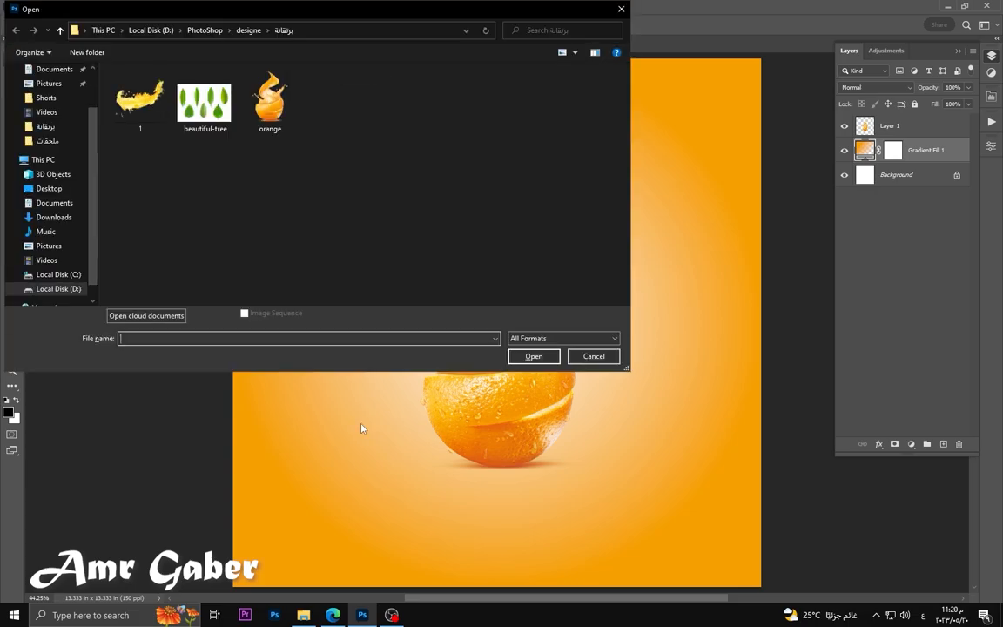
double_click(137, 100)
left_click_drag(414, 330, 414, 172)
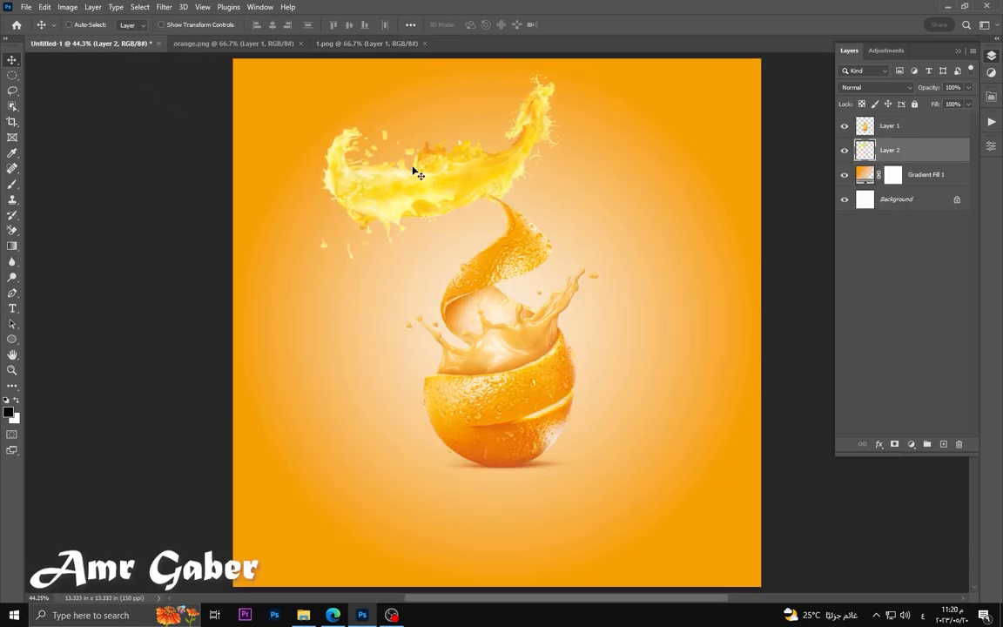
Step: Flip the yellow splash vertically, enlarge it, and move it toward the upper-left part of the canvas
key("ctrl+t")
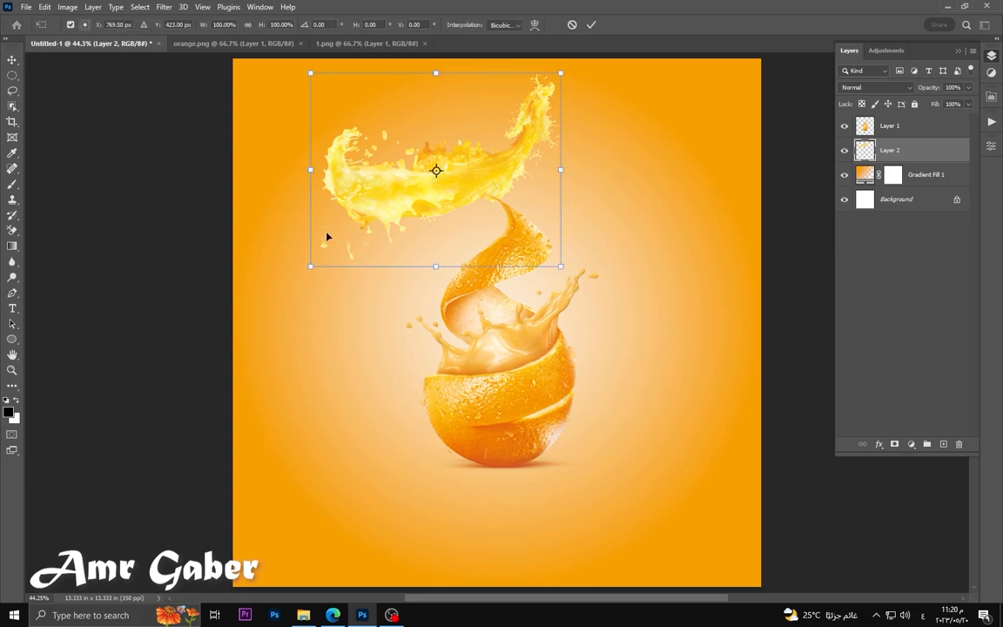
right_click(401, 222)
left_click(418, 467)
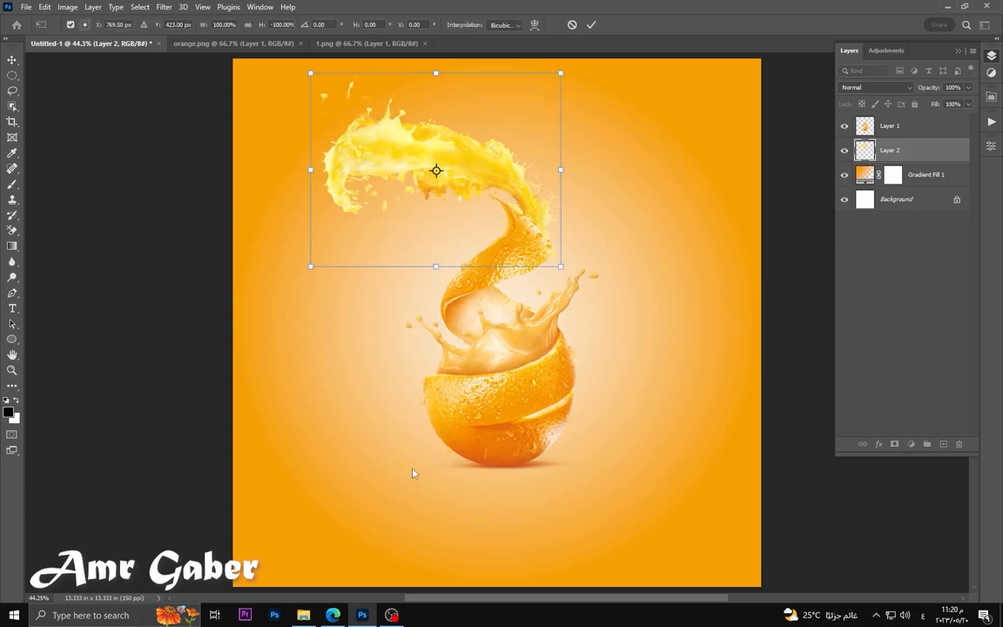
left_click_drag(309, 267, 278, 333)
key("Return")
left_click_drag(334, 229, 277, 216)
key("ctrl+t")
key("Escape")
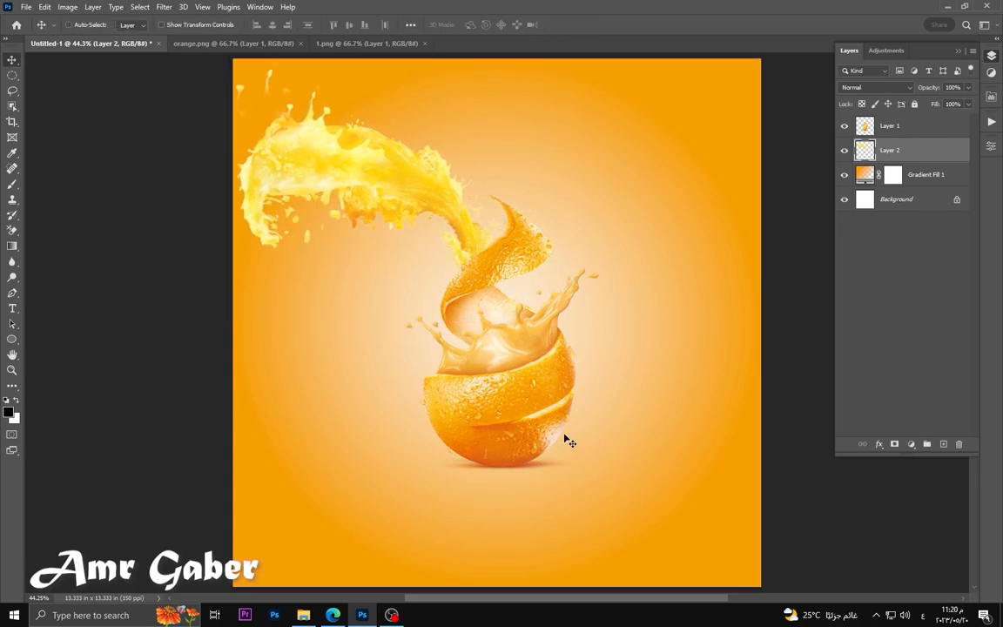
Step: Rotate the splash about 16 degrees counterclockwise and move it partly off the canvas's upper-left corner
key("ctrl+t")
left_click_drag(409, 337, 426, 349)
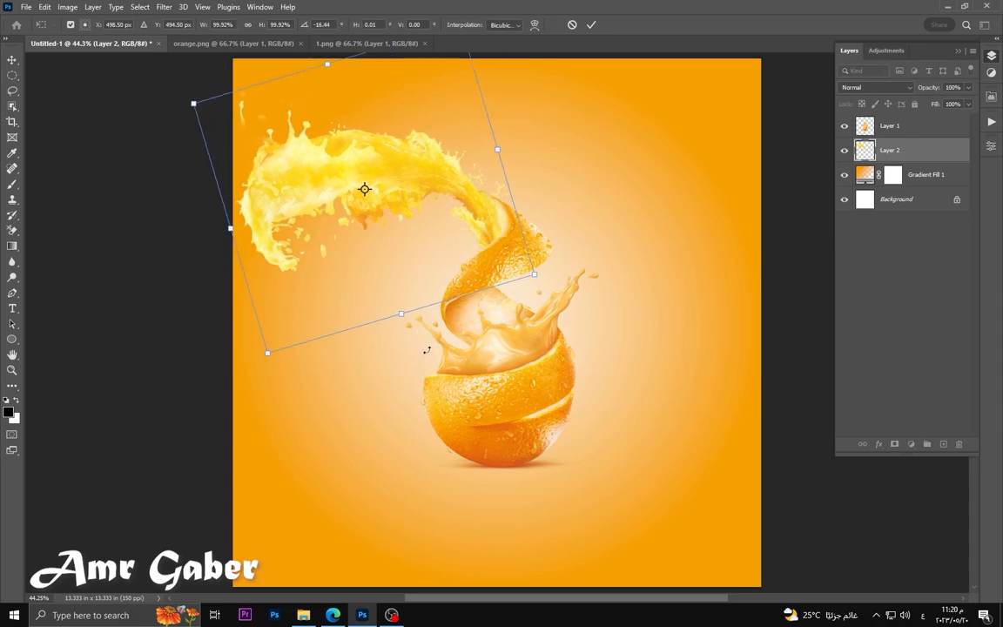
left_click_drag(387, 279, 312, 226)
left_click_drag(455, 211, 429, 187)
key("Return")
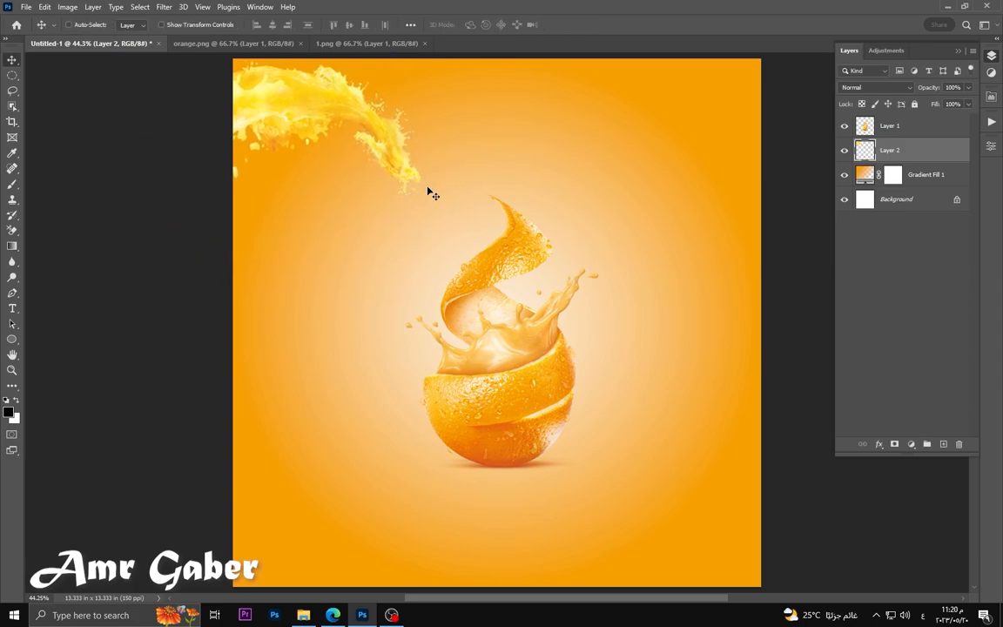
Step: Duplicate the splash, rotate the copy 180 degrees, and place it partly off the canvas's lower-right corner
left_click_drag(306, 122, 589, 185)
right_click(588, 185)
key("Escape")
key("ctrl+t")
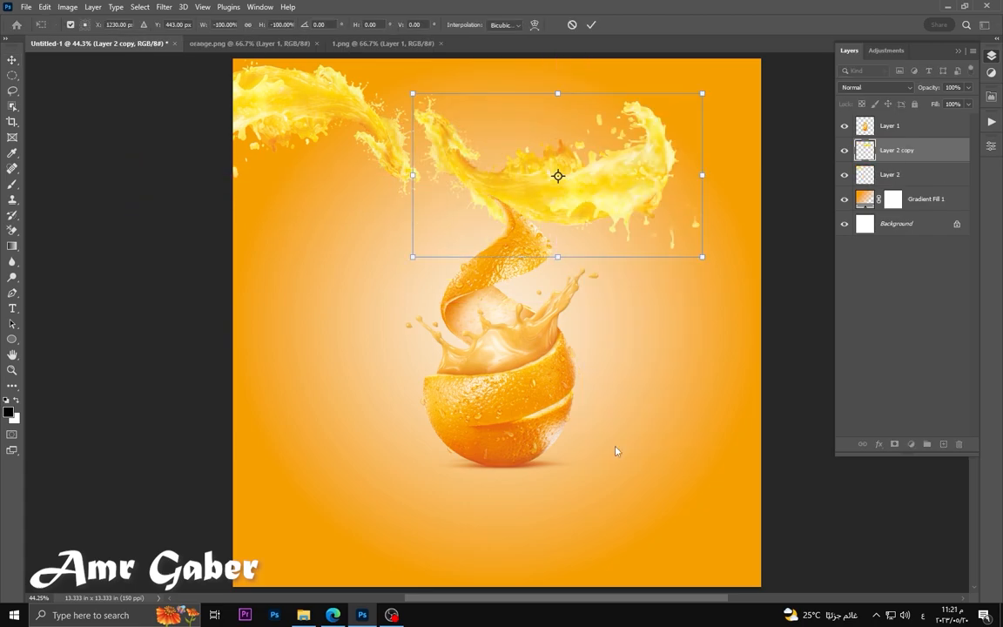
left_click_drag(484, 199, 660, 553)
key("Return")
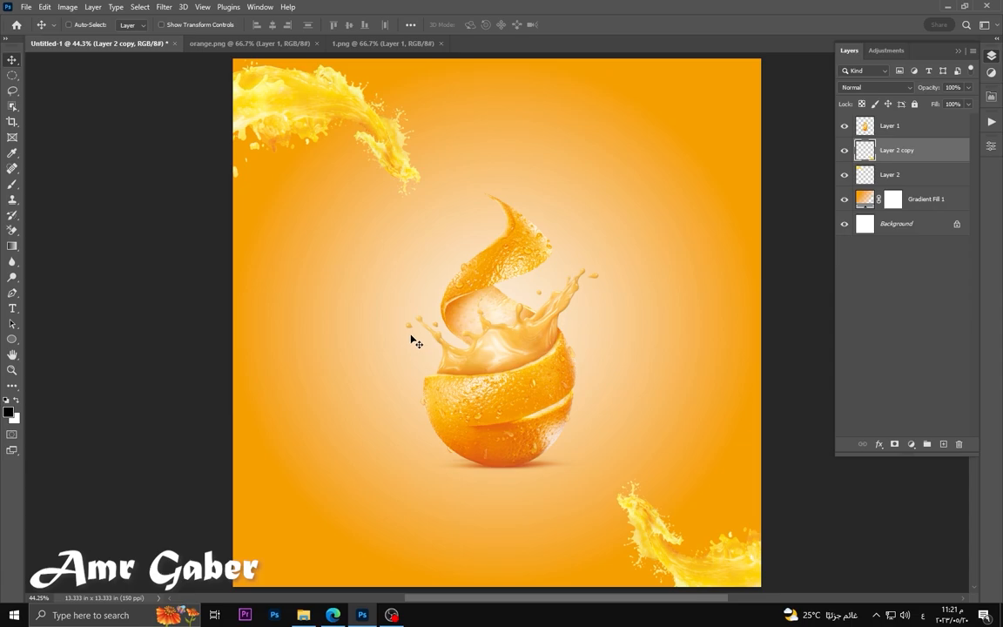
Step: Open beautiful-tree.jpg, select the rightmost leaf of the upper row, and bring it into the poster document
key("ctrl+o")
double_click(209, 104)
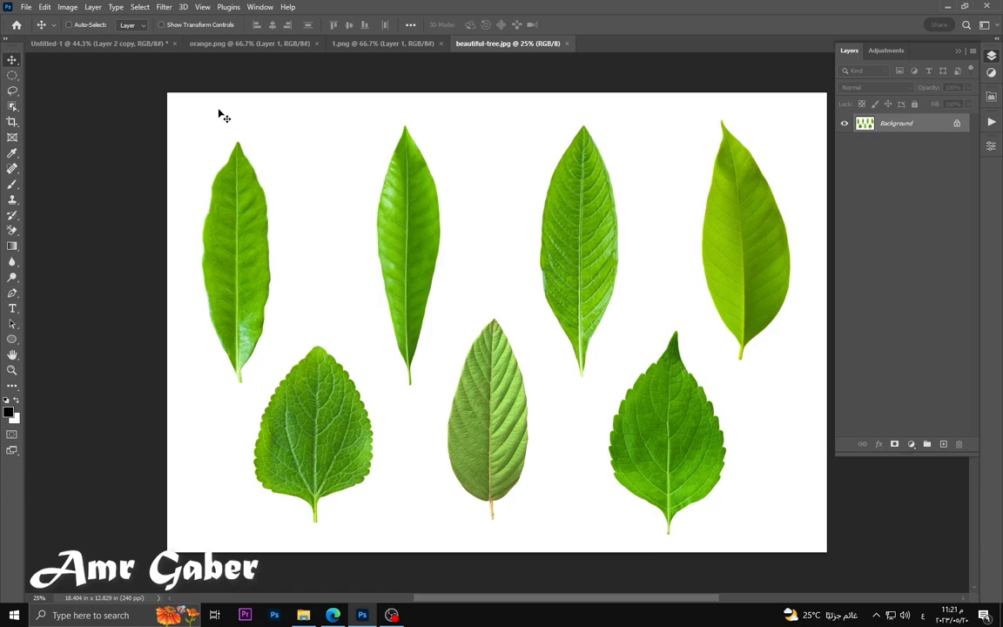
left_click(11, 106)
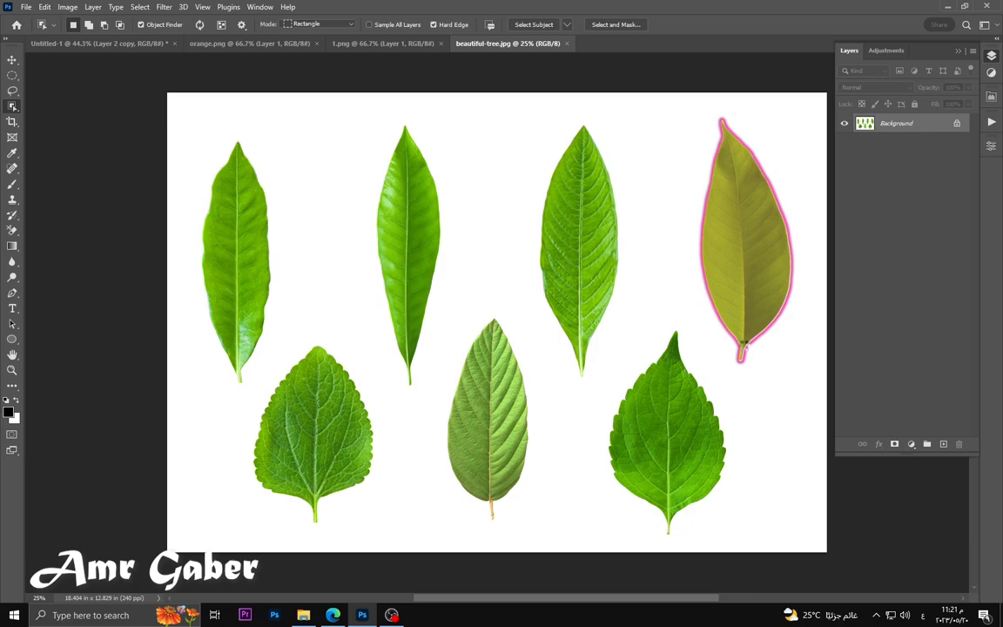
left_click(732, 254)
key("v")
left_click_drag(755, 215, 644, 336)
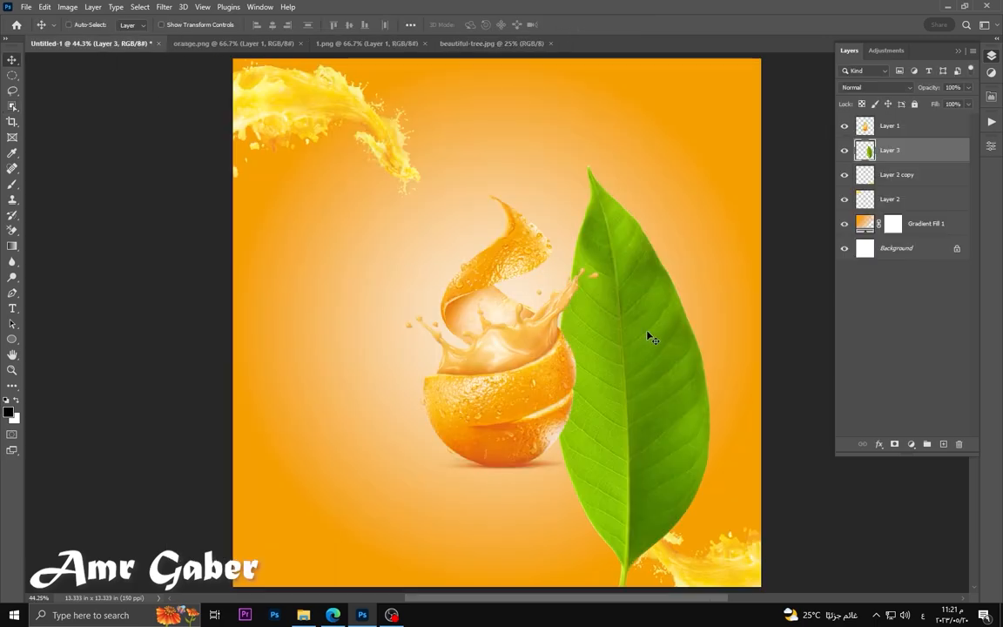
Step: Shrink the green leaf, rotate it so its tip points left, and place it partly off the canvas's right edge
key("ctrl+t")
left_click_drag(554, 165, 654, 201)
key("Return")
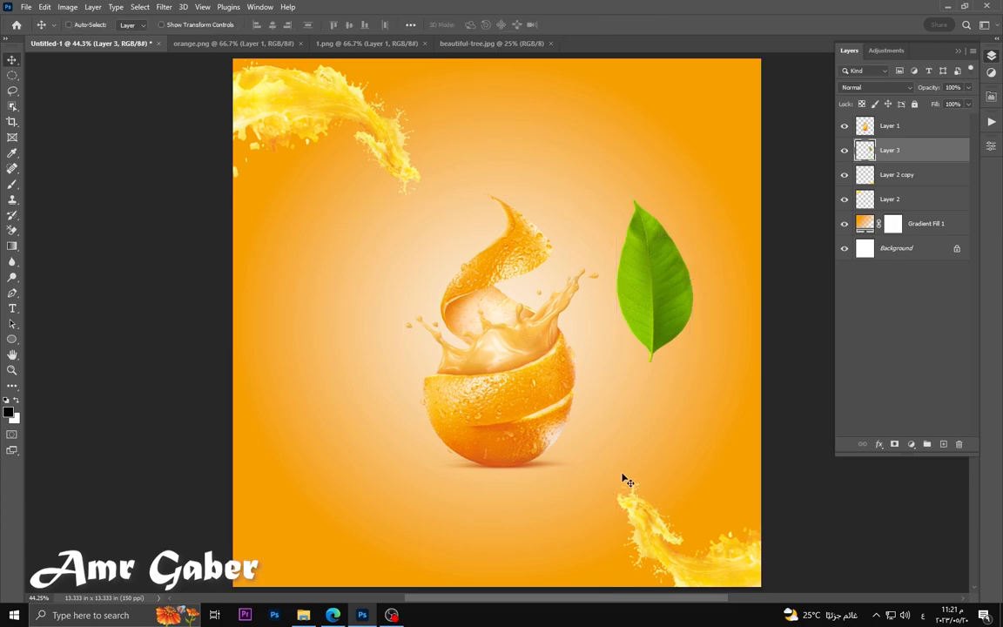
key("ctrl+t")
left_click_drag(632, 427, 770, 317)
Step: Duplicate the leaf, rotate the copy about 177 degrees, and place it smaller, partly off the canvas's lower-left edge
left_click_drag(594, 293, 295, 316)
key("Return")
key("ctrl+t")
left_click_drag(385, 259, 259, 375)
left_click_drag(318, 353, 257, 447)
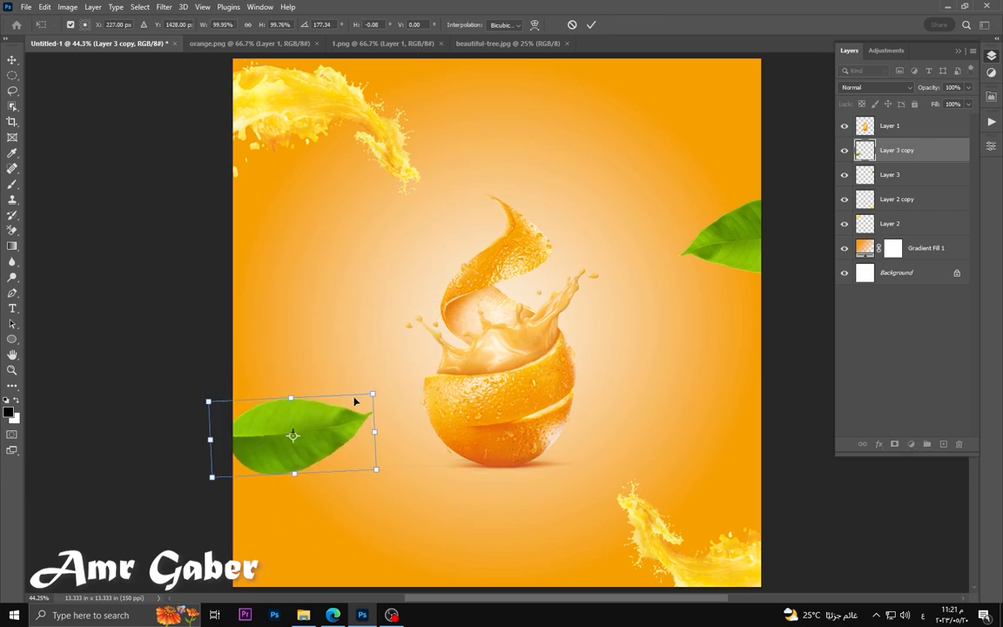
left_click_drag(374, 394, 333, 420)
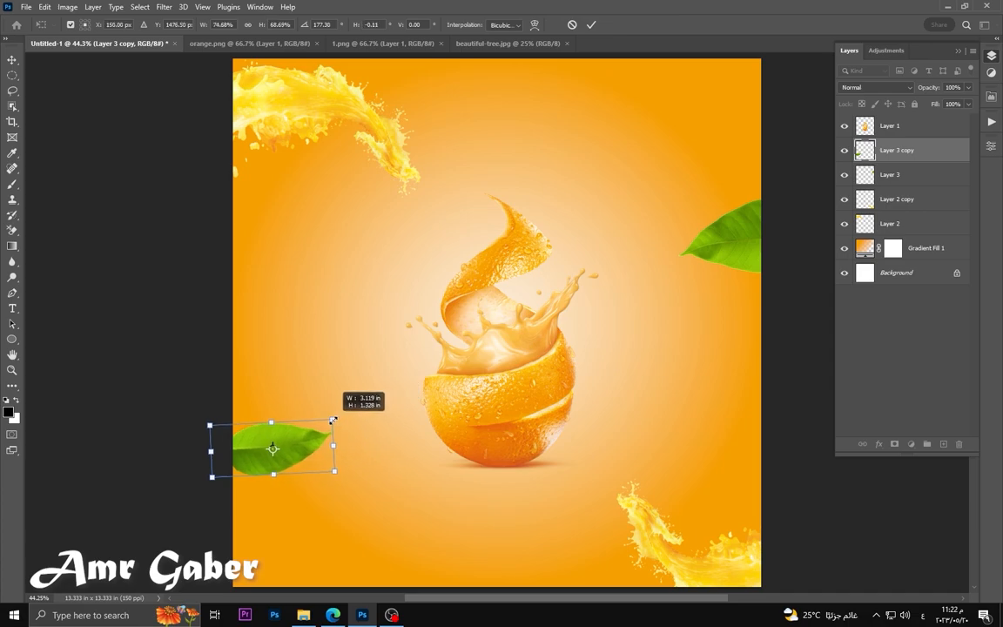
key("Return")
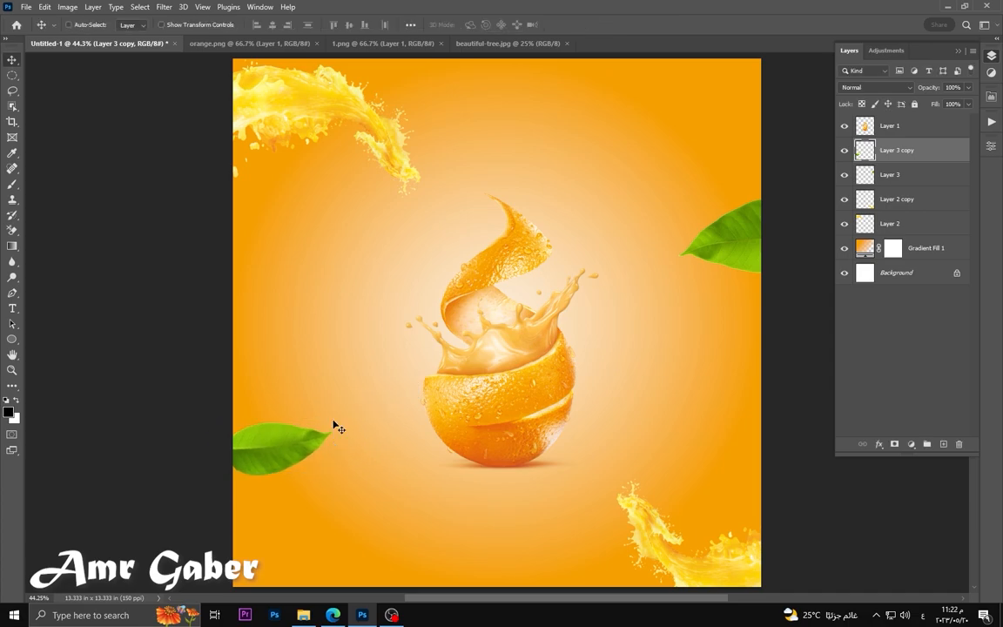
Step: Apply a Motion Blur to the leaf at the canvas's right edge, with a 0° angle and a distance of about 49 pixels
left_click(906, 176)
left_click(164, 7)
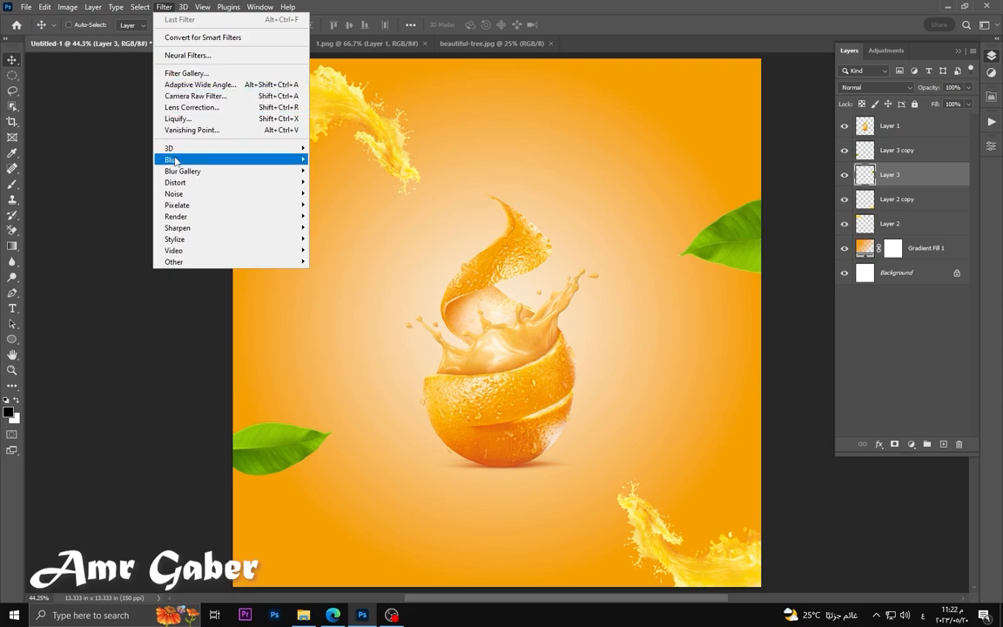
mouse_move(179, 164)
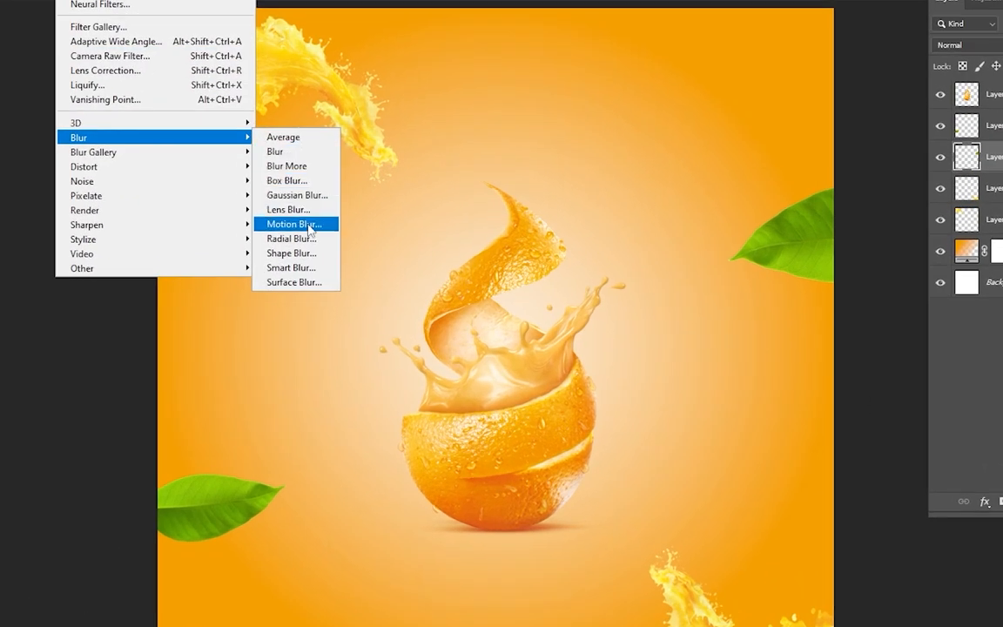
left_click(340, 227)
left_click_drag(709, 0, 439, 231)
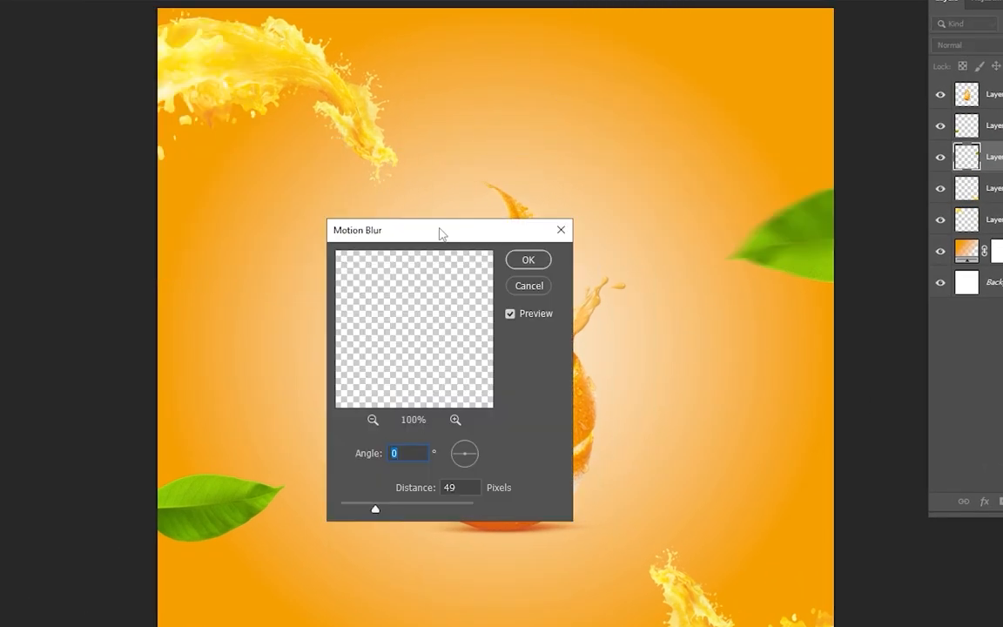
left_click(383, 504)
left_click(514, 286)
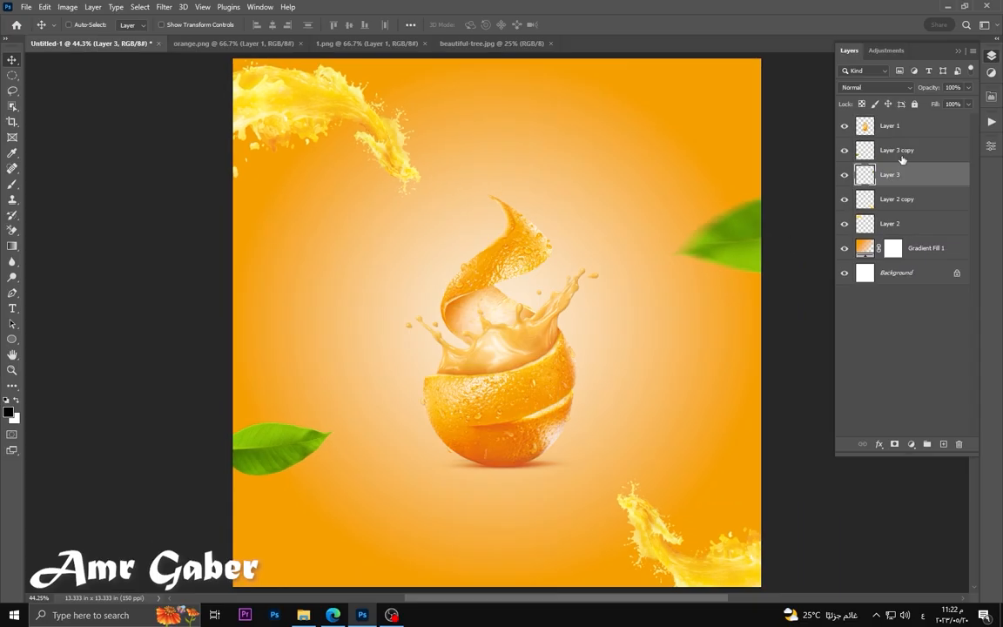
Step: Apply a Gaussian Blur with a 1.0 pixel radius to the leaf copy at the canvas's lower-left edge
left_click(902, 158)
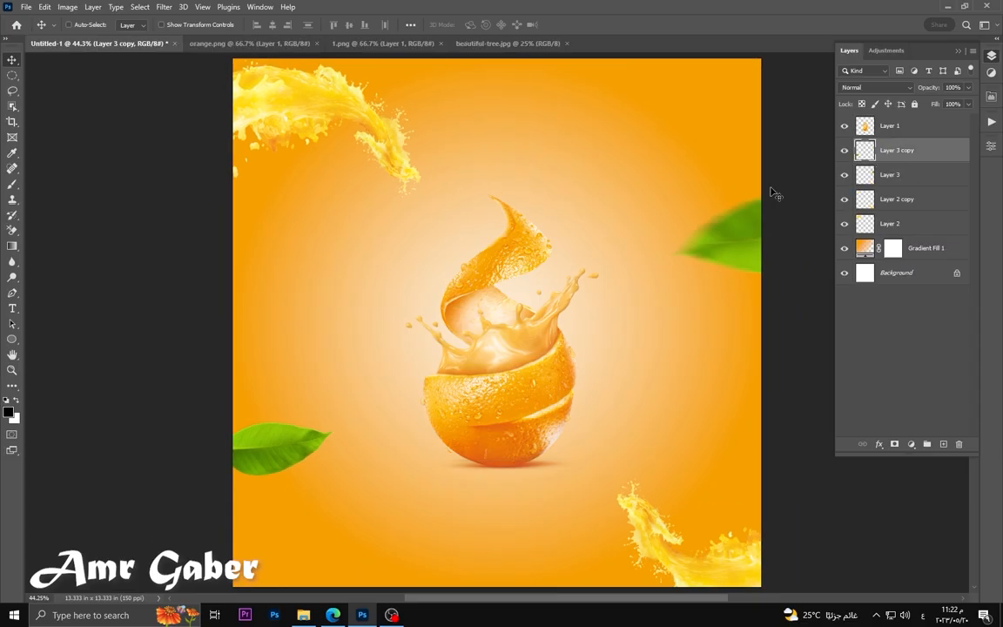
left_click(162, 8)
mouse_move(195, 157)
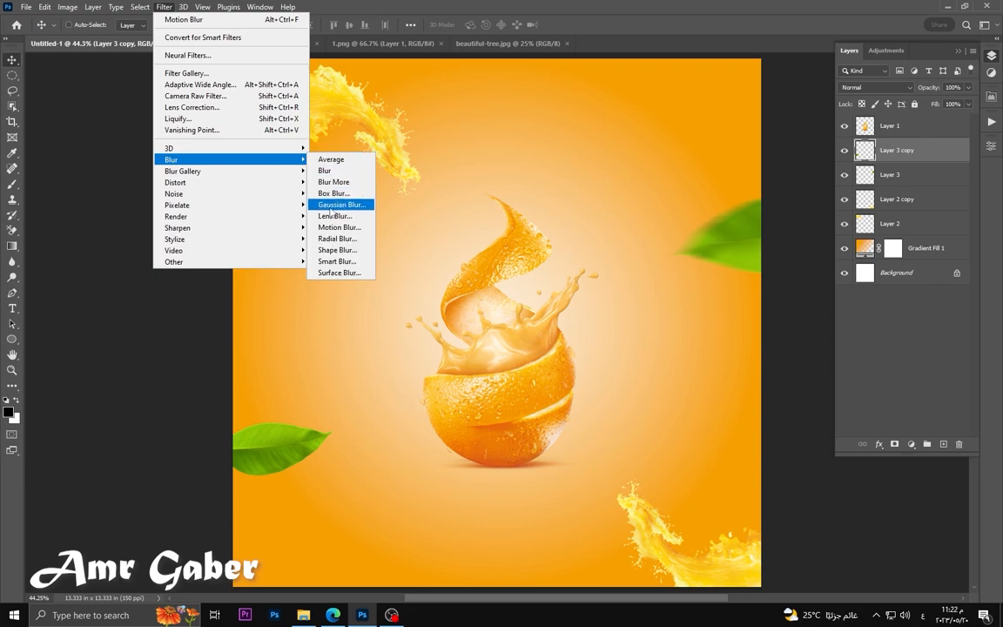
left_click(332, 206)
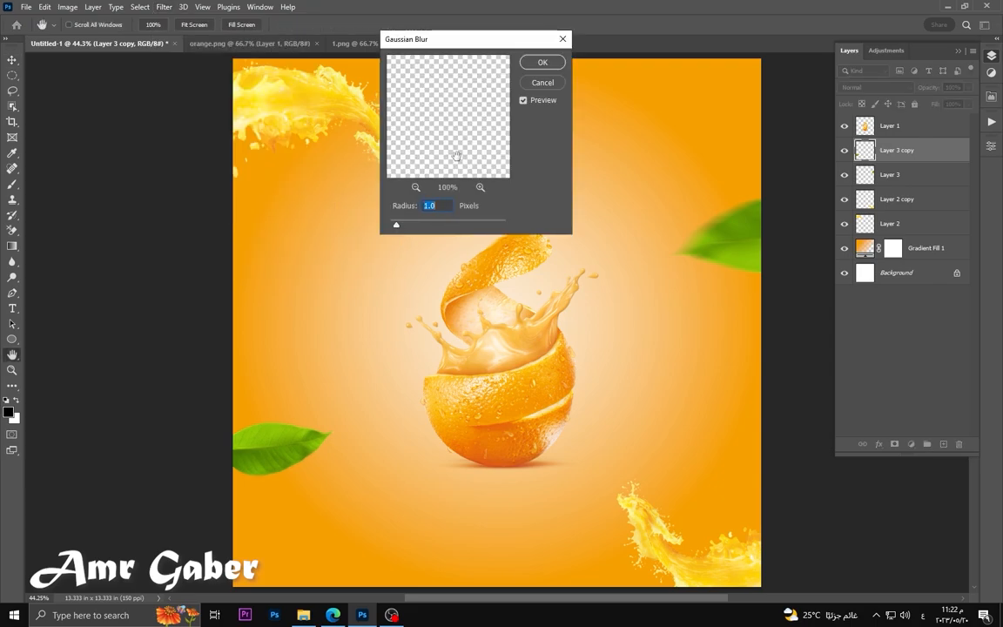
left_click(542, 63)
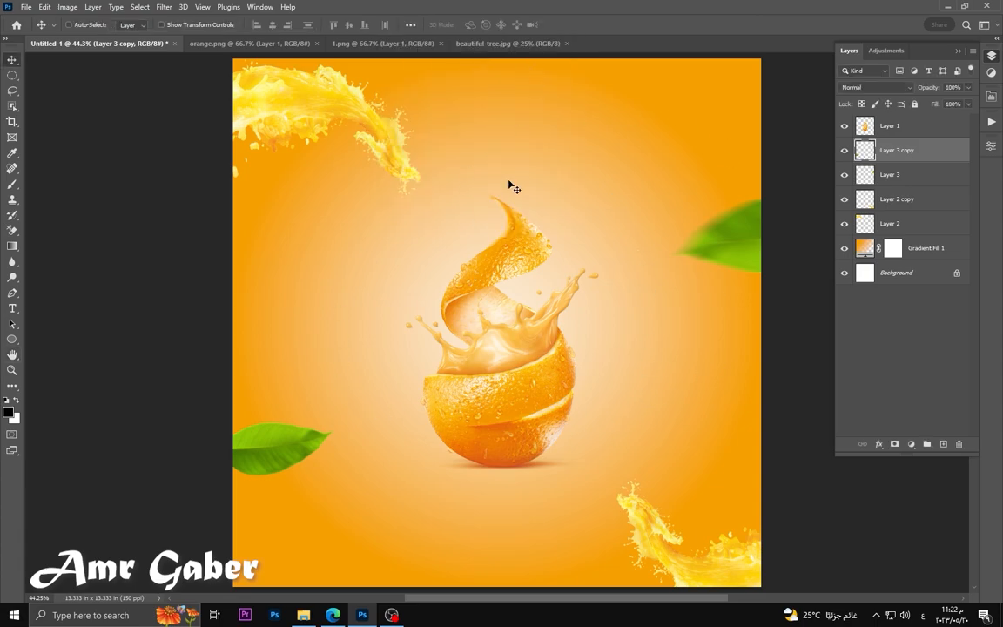
Step: Add a Color Balance adjustment layer above the peeled orange and adjust the color levels of its shadows
left_click(928, 131)
left_click(912, 444)
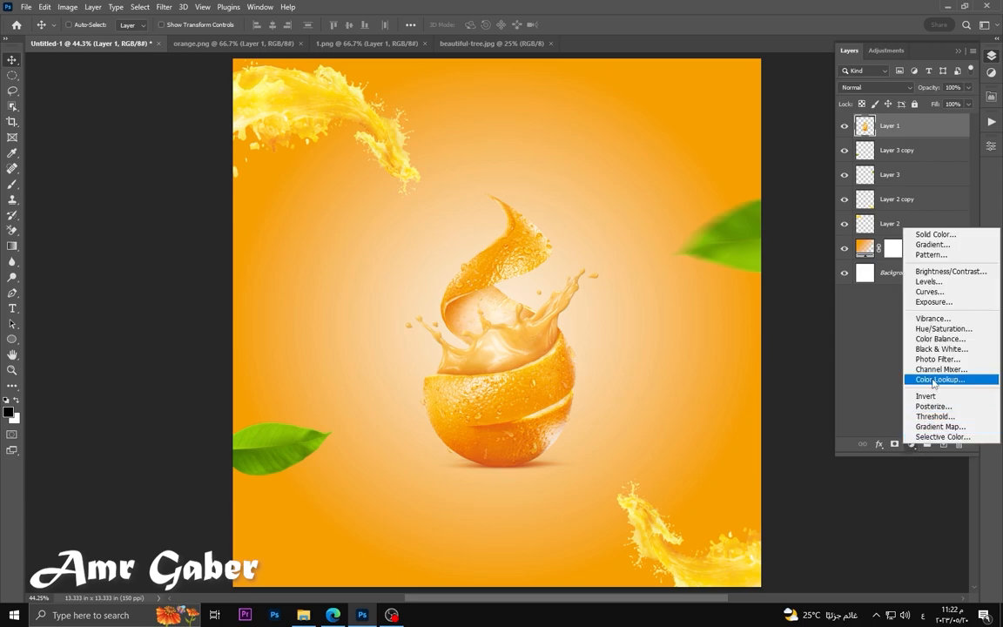
left_click(940, 338)
left_click(905, 181)
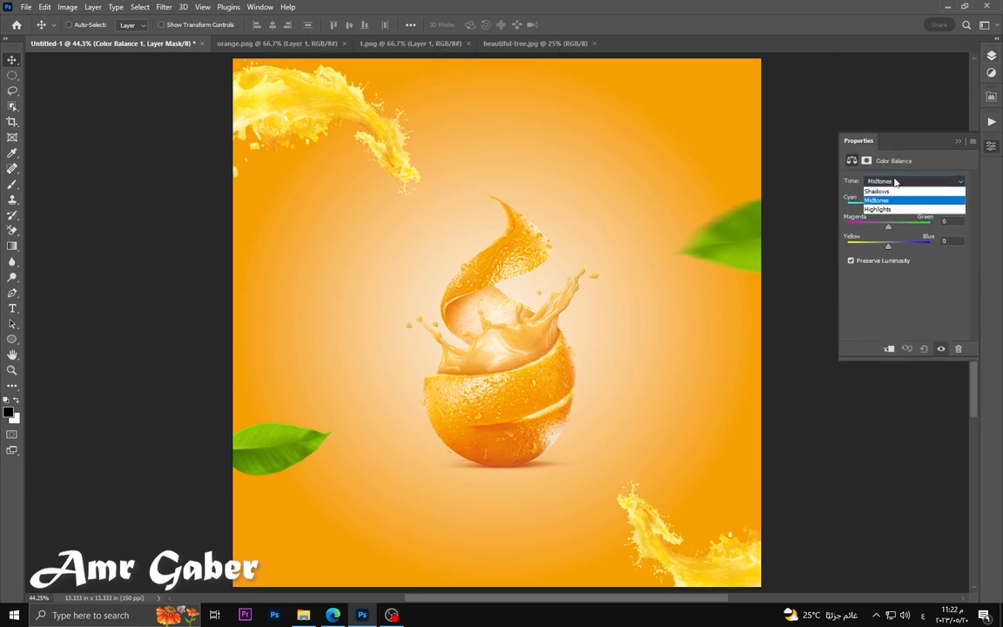
left_click(879, 193)
left_click_drag(867, 209, 890, 248)
Step: Adjust the Color Balance midtones, and set the highlights to +17 cyan–red, +3 magenta–green and +6 yellow–blue
scroll(891, 182, "down", 1)
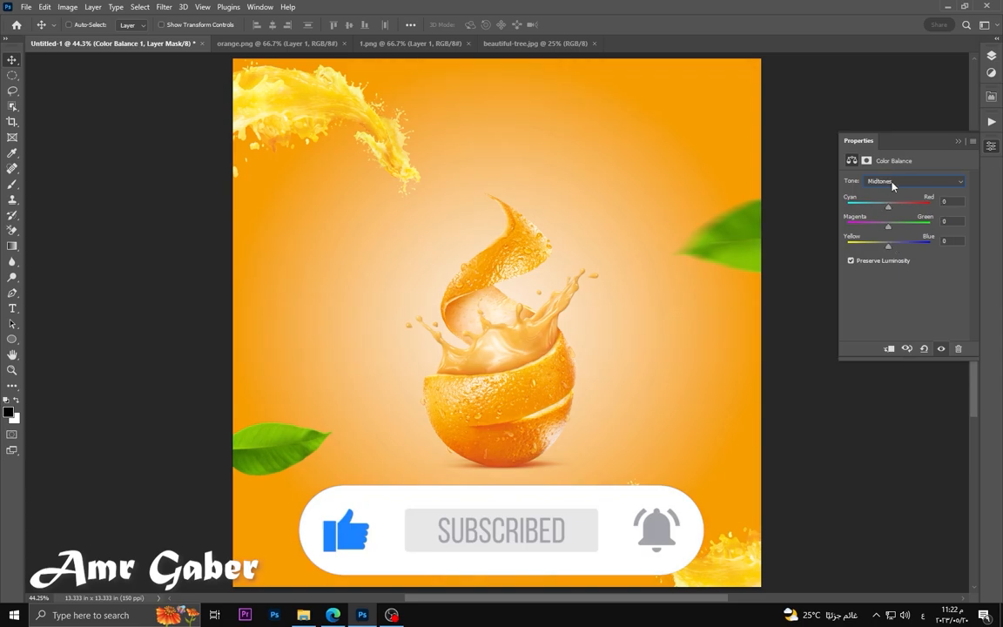
left_click_drag(889, 209, 891, 245)
scroll(891, 185, "down", 1)
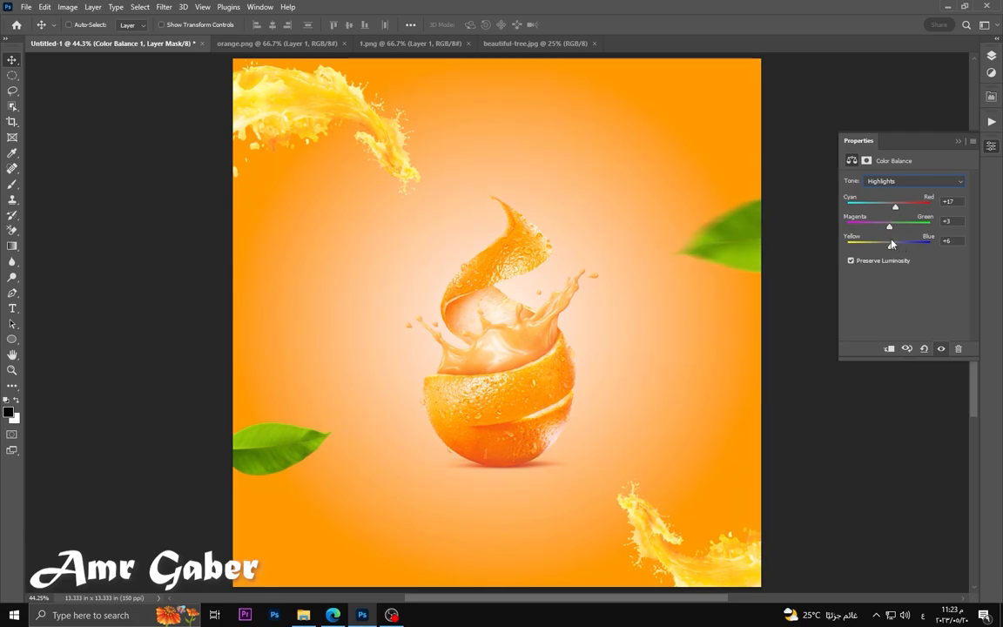
left_click(957, 141)
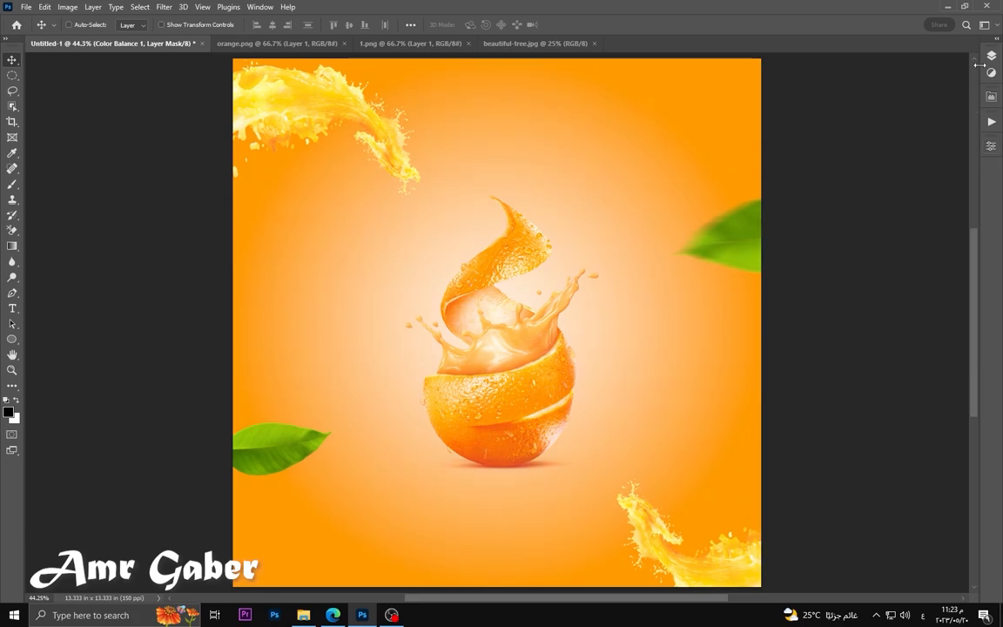
left_click(990, 56)
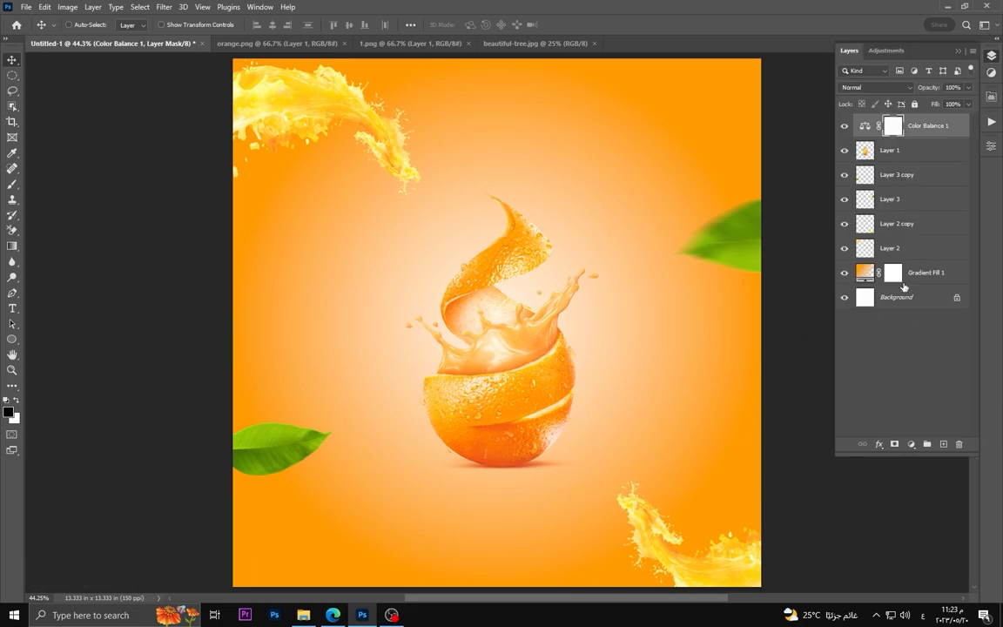